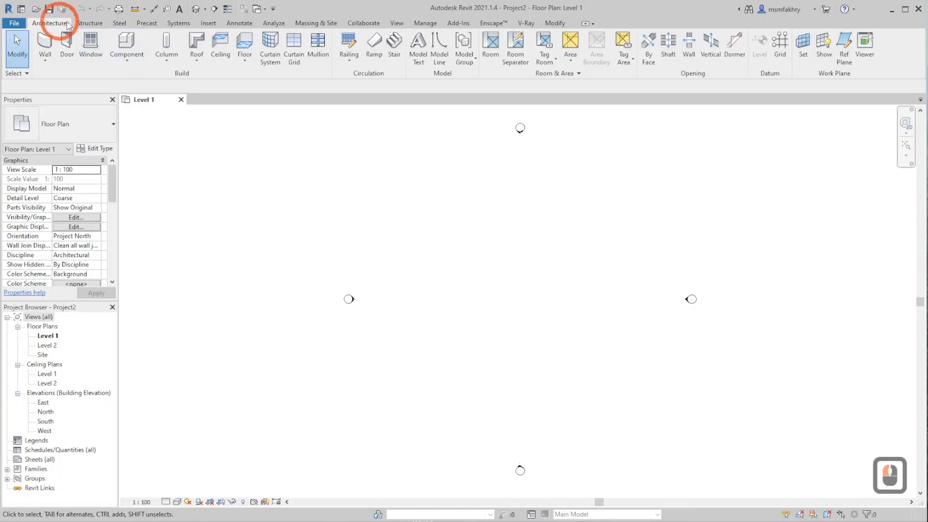
Step: Draw a semicircular model line arc bulging west, about 12500 mm in radius, with its endpoints aligned vertically between the elevation markers
{"action": "left_click", "coordinate": [439, 49]}
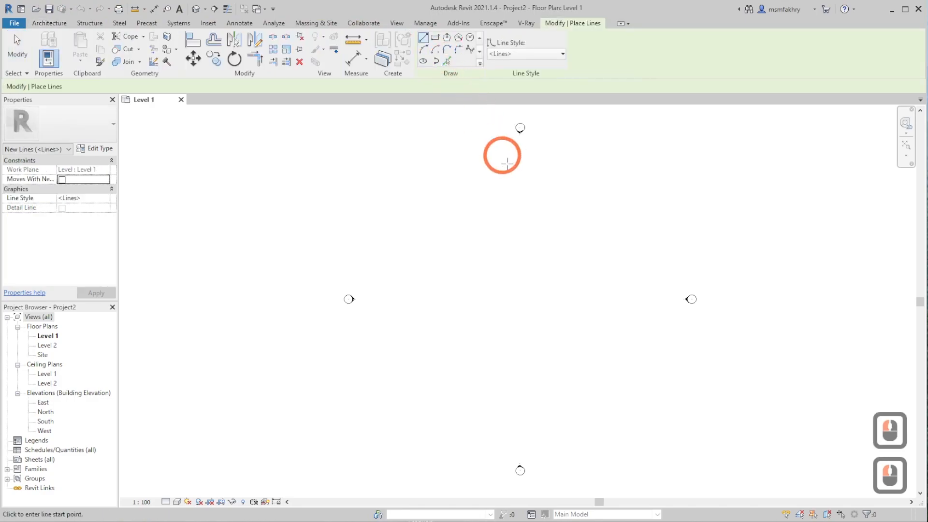
{"action": "left_click", "coordinate": [424, 50]}
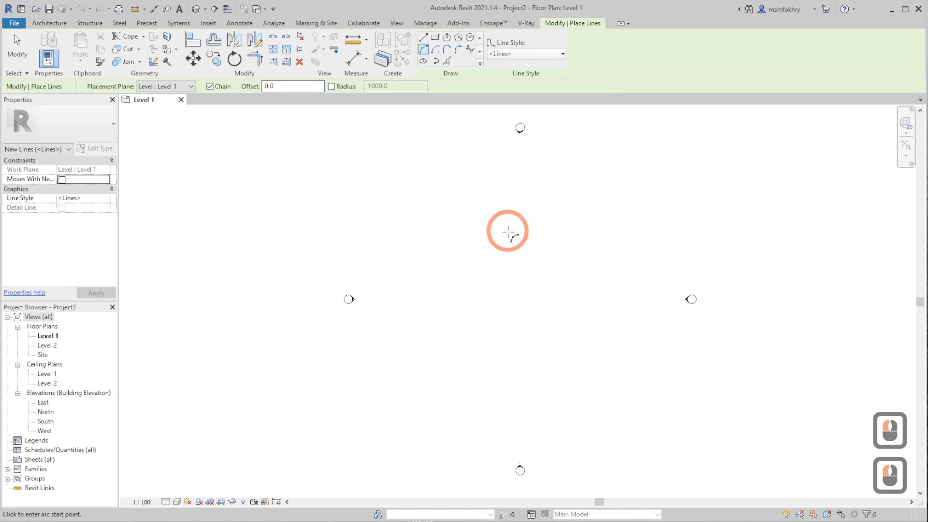
{"action": "left_click", "coordinate": [517, 217]}
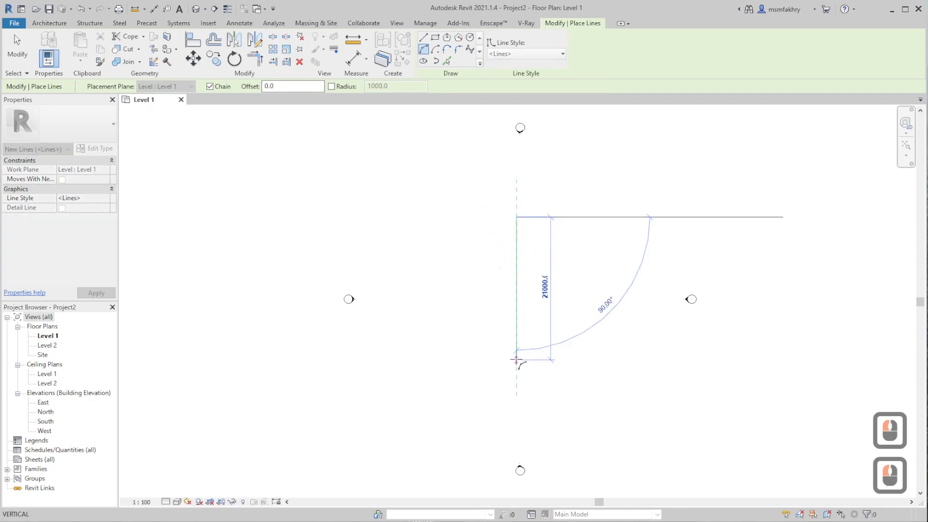
{"action": "left_click", "coordinate": [517, 387]}
{"action": "left_click", "coordinate": [441, 307]}
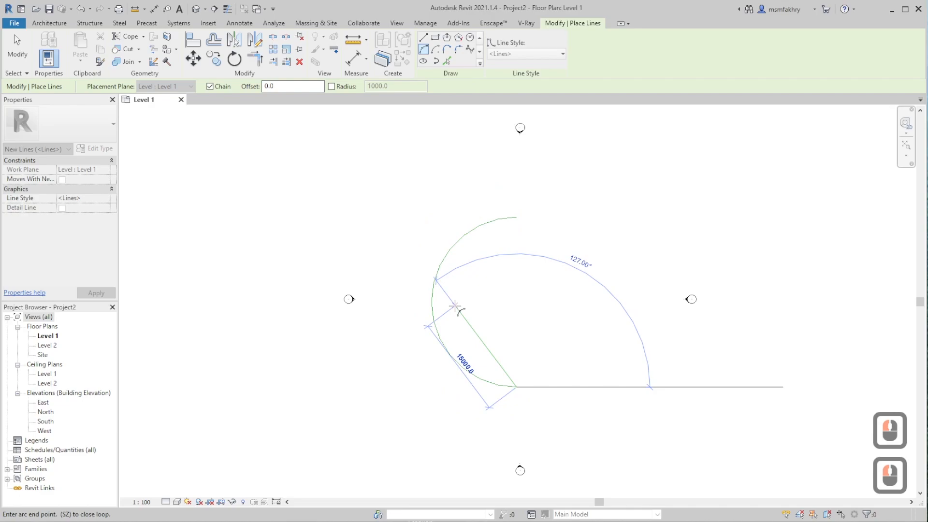
{"action": "key", "text": "Escape"}
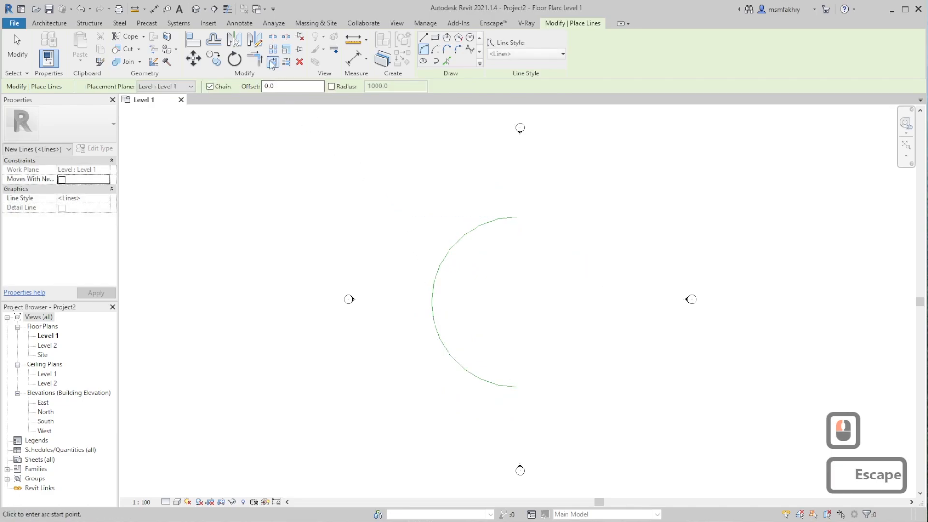
Step: Mirror the semicircular arc about a drawn vertical axis through its endpoints to complete the circle
{"action": "left_click", "coordinate": [256, 40]}
{"action": "left_click", "coordinate": [502, 223]}
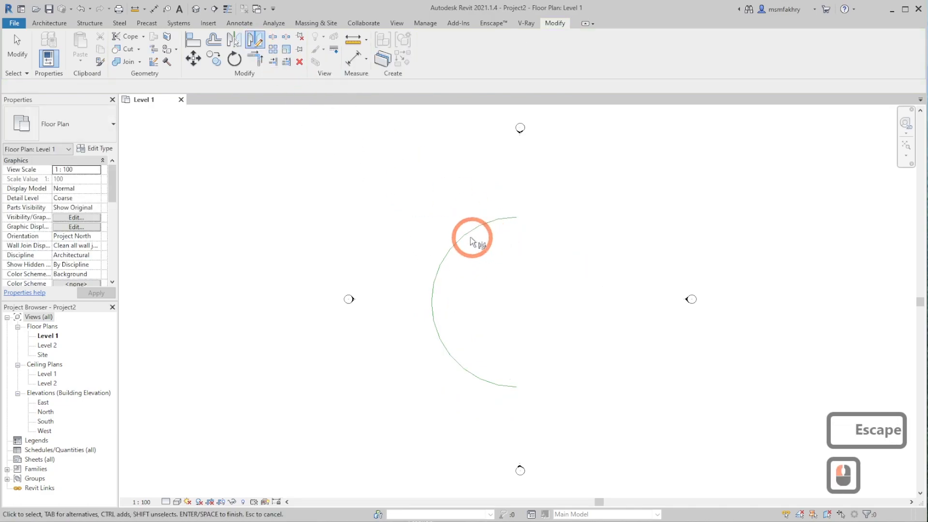
{"action": "key", "text": "space"}
{"action": "left_click", "coordinate": [516, 217]}
{"action": "left_click", "coordinate": [517, 351]}
{"action": "left_click", "coordinate": [586, 349]}
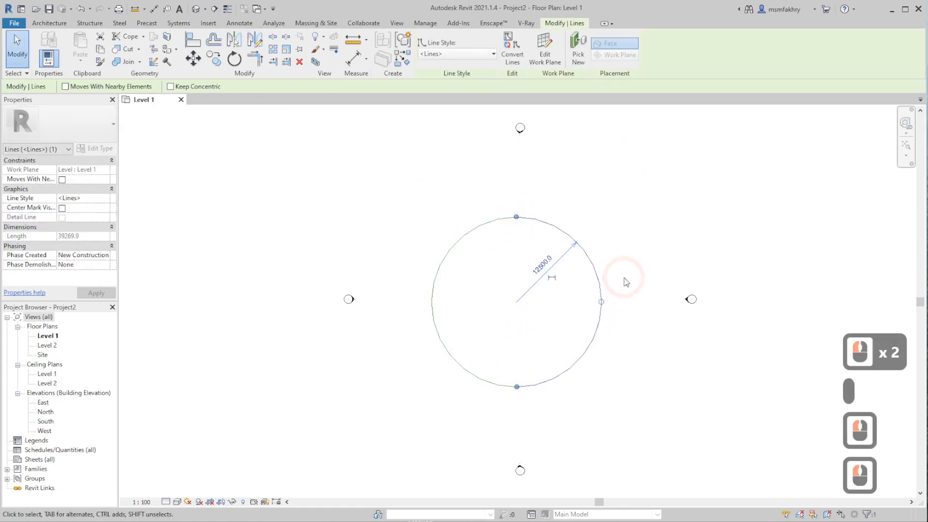
{"action": "key", "text": "Escape"}
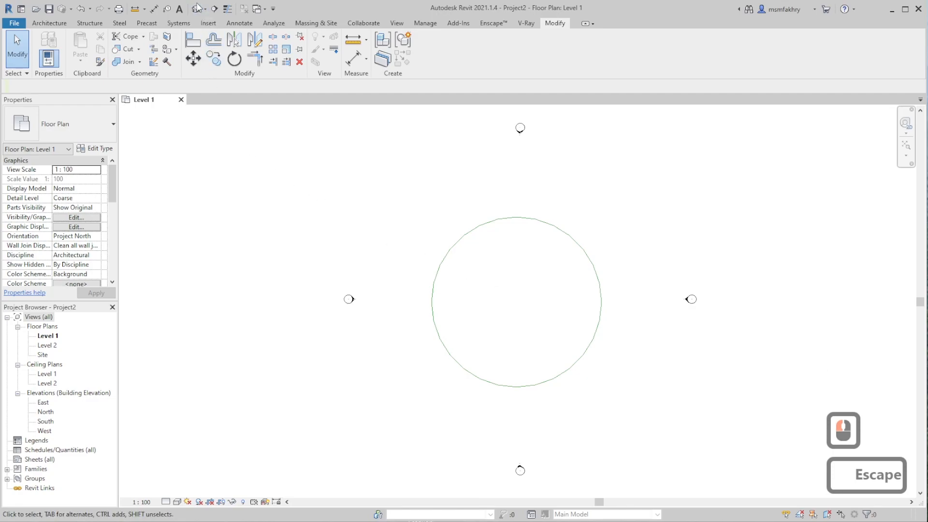
Step: Open the default 3D view and start an in-place model in the Generic Models category
{"action": "left_click", "coordinate": [196, 9]}
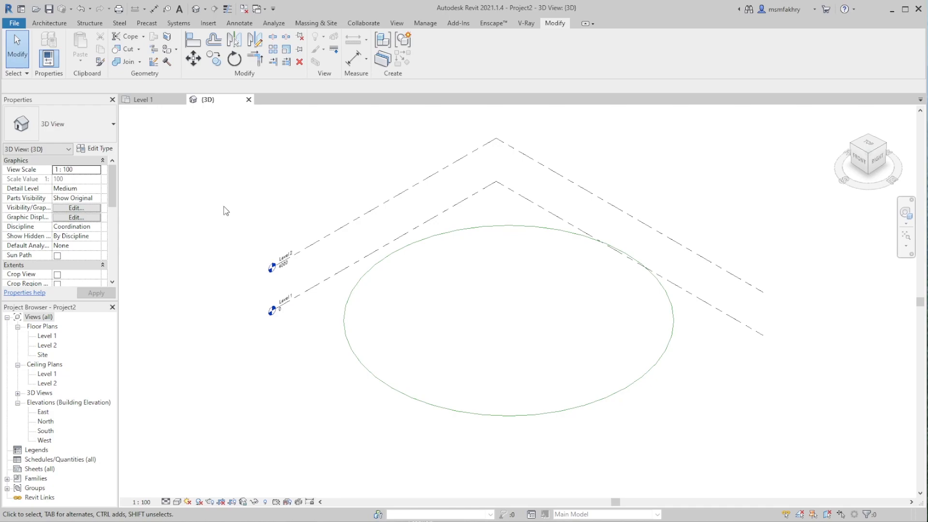
{"action": "left_click", "coordinate": [47, 23]}
{"action": "left_click", "coordinate": [116, 58]}
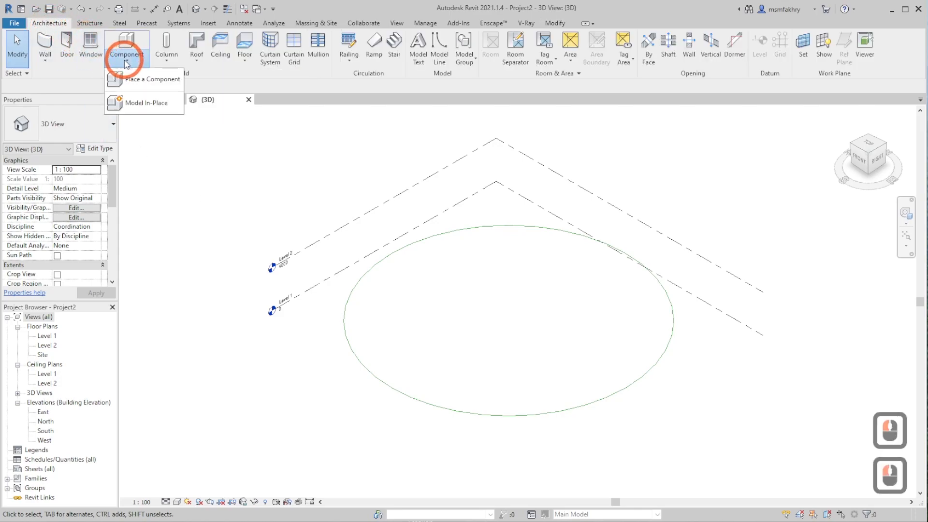
{"action": "left_click", "coordinate": [137, 102]}
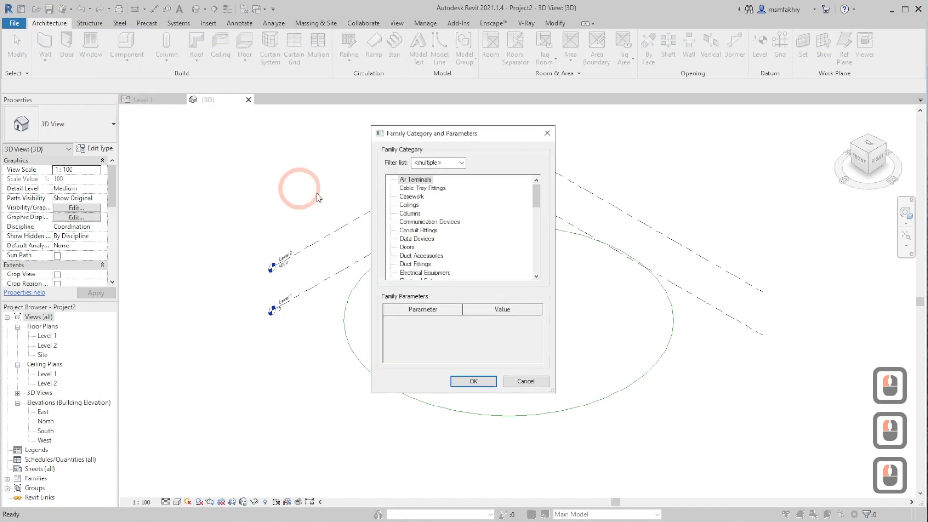
{"action": "left_click_drag", "start_coordinate": [536, 195], "coordinate": [541, 225]}
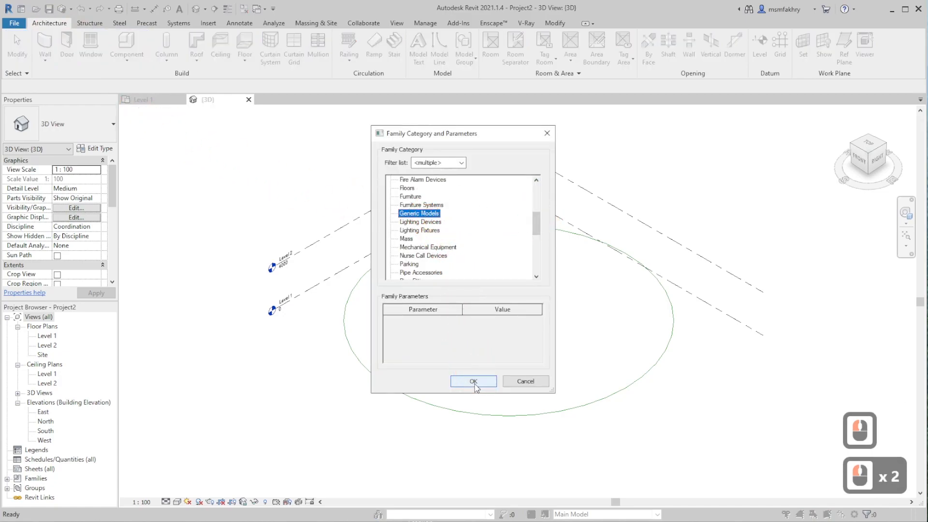
{"action": "left_click", "coordinate": [474, 382]}
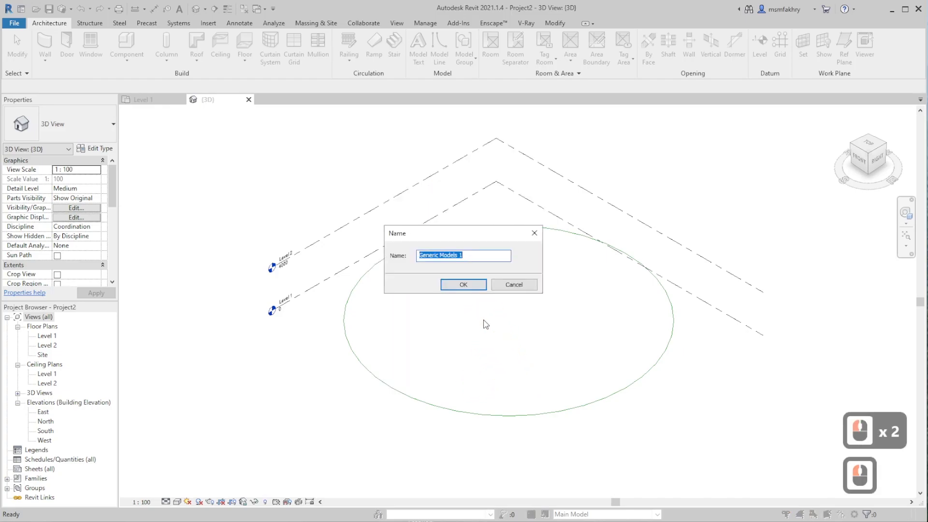
Step: Name the in-place model "twirled house" and enter its editing mode
{"action": "type", "text": "twitled"}
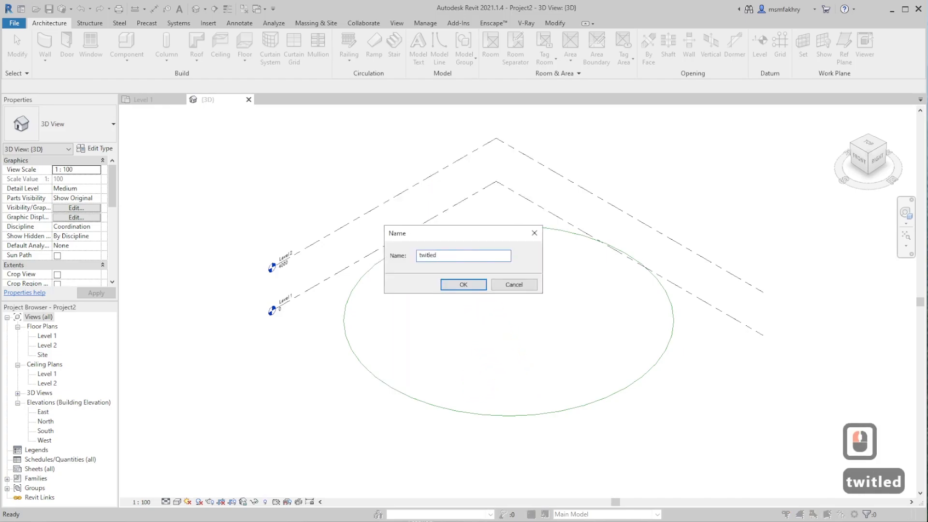
{"action": "key", "text": "BackSpace"}
{"action": "key", "text": "BackSpace"}
{"action": "key", "text": "BackSpace"}
{"action": "key", "text": "BackSpace"}
{"action": "type", "text": "rled"}
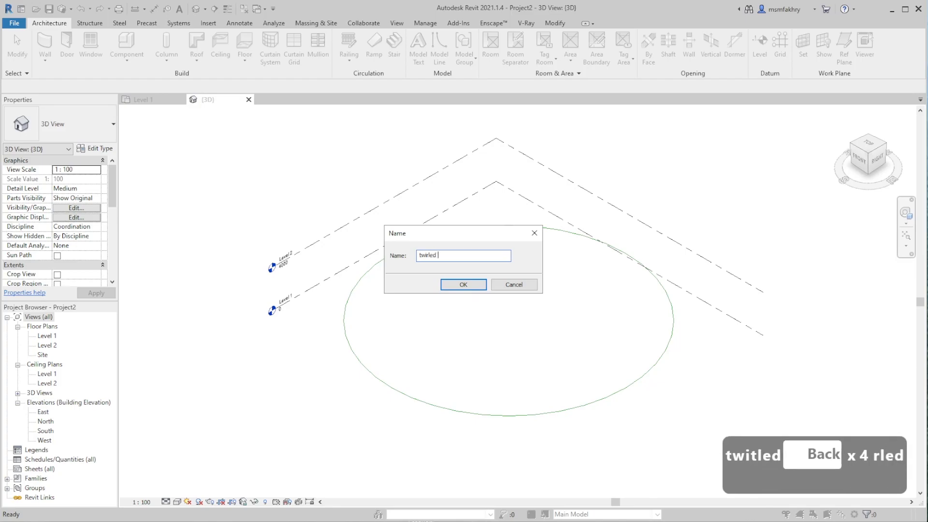
{"action": "left_click", "coordinate": [451, 286]}
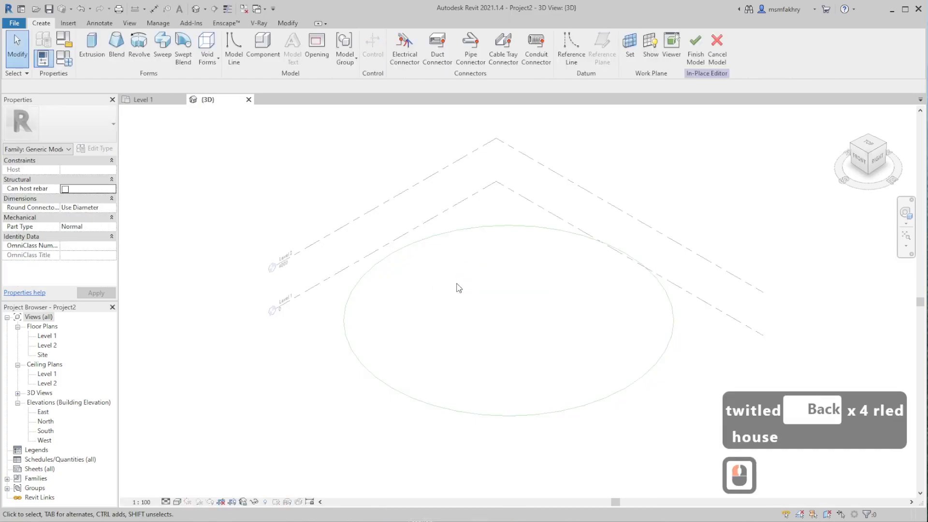
Step: Start a Swept Blend and use the first drawn semicircular arc as its path
{"action": "left_click", "coordinate": [183, 46]}
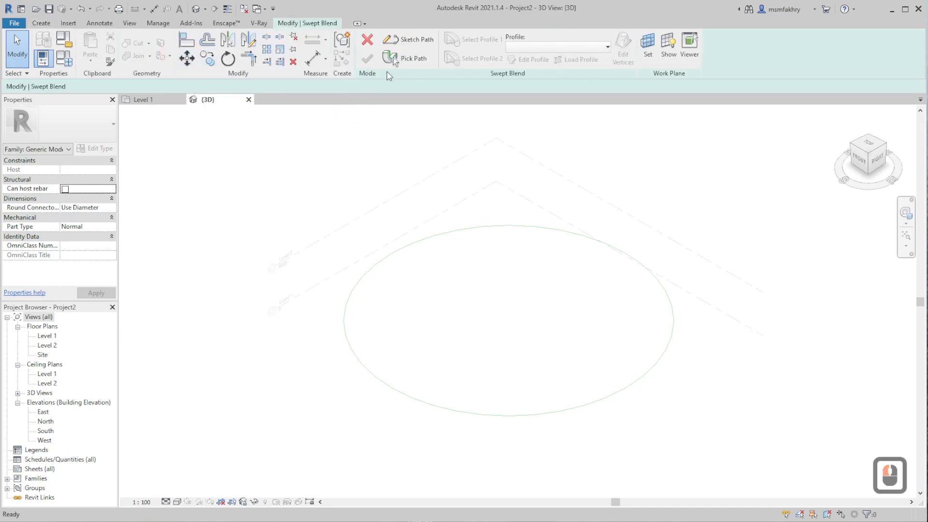
{"action": "left_click", "coordinate": [391, 58]}
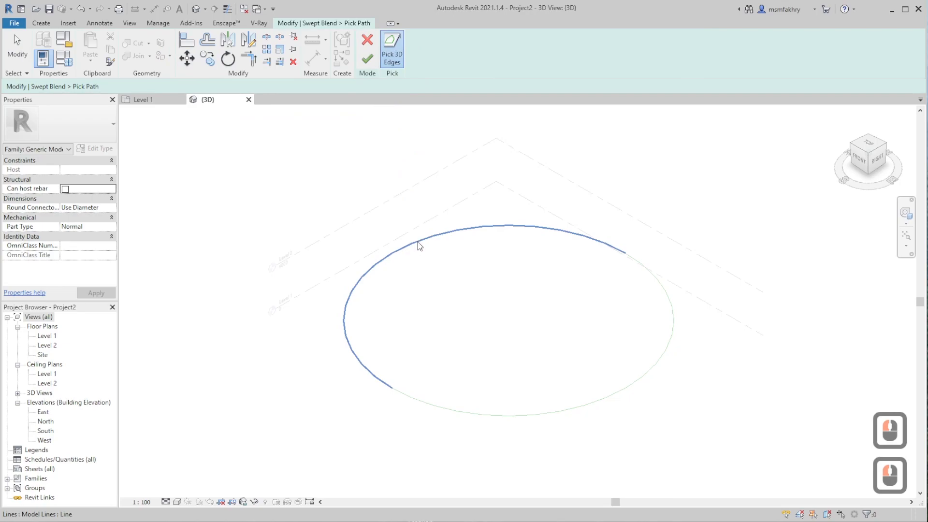
{"action": "left_click", "coordinate": [420, 245]}
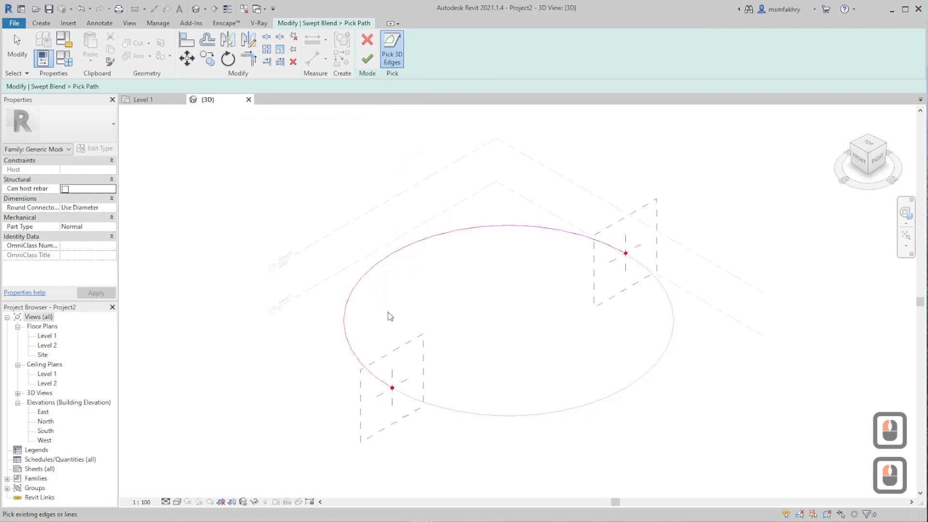
{"action": "left_click", "coordinate": [367, 58]}
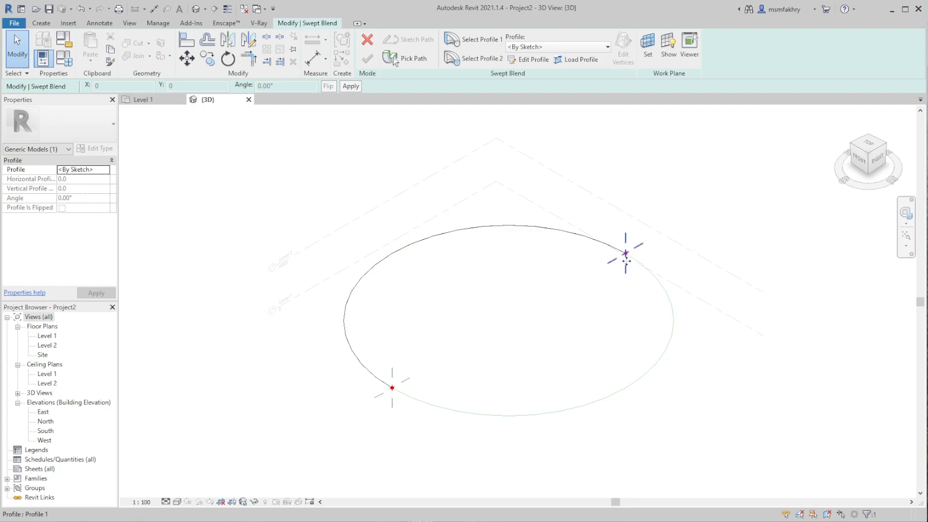
Step: Sketch Profile 2 as a four-sided inscribed polygon with a 4 m radius, centred on its path endpoint with a vertex straight below, and finish it
{"action": "left_click", "coordinate": [476, 42]}
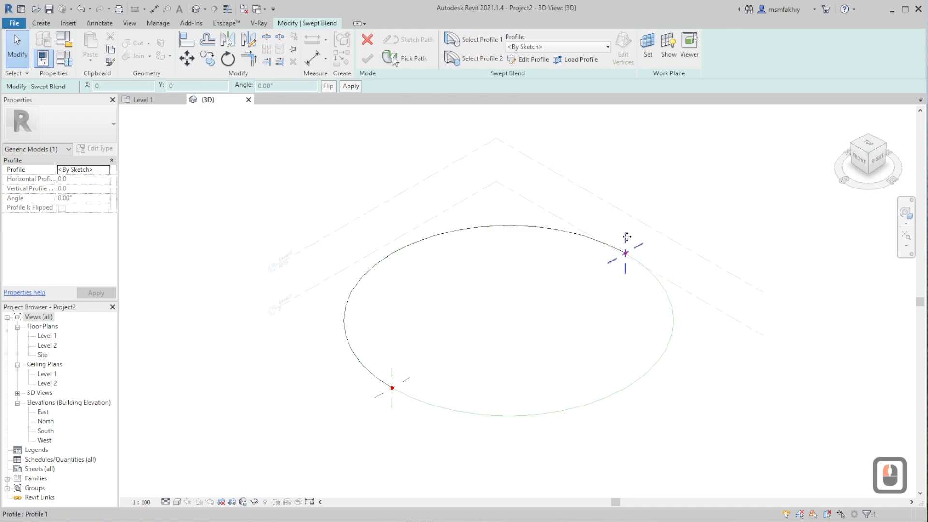
{"action": "left_click", "coordinate": [472, 62]}
{"action": "left_click", "coordinate": [473, 66]}
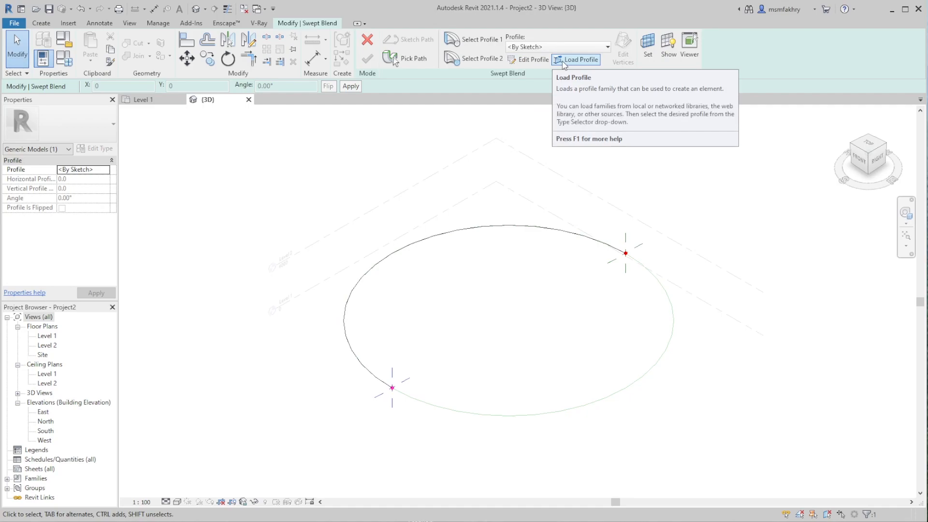
{"action": "left_click", "coordinate": [536, 62]}
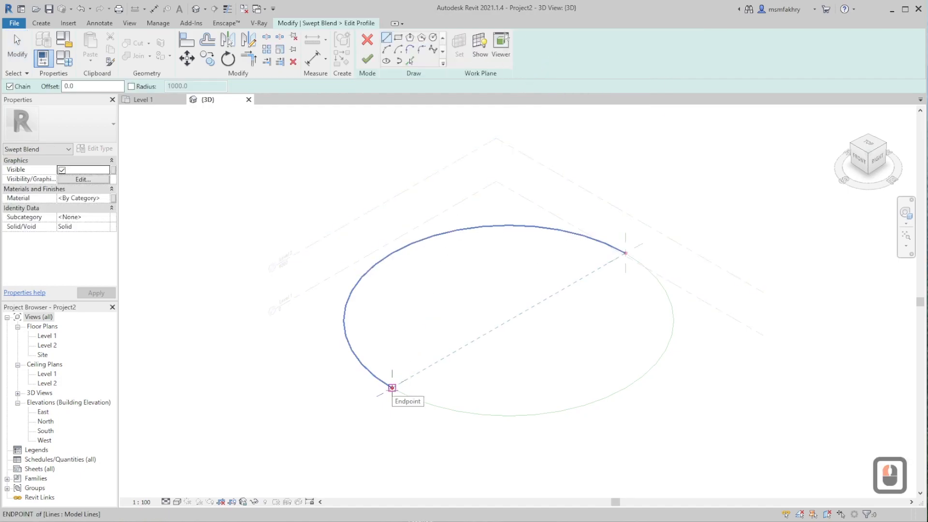
{"action": "left_click", "coordinate": [392, 387]}
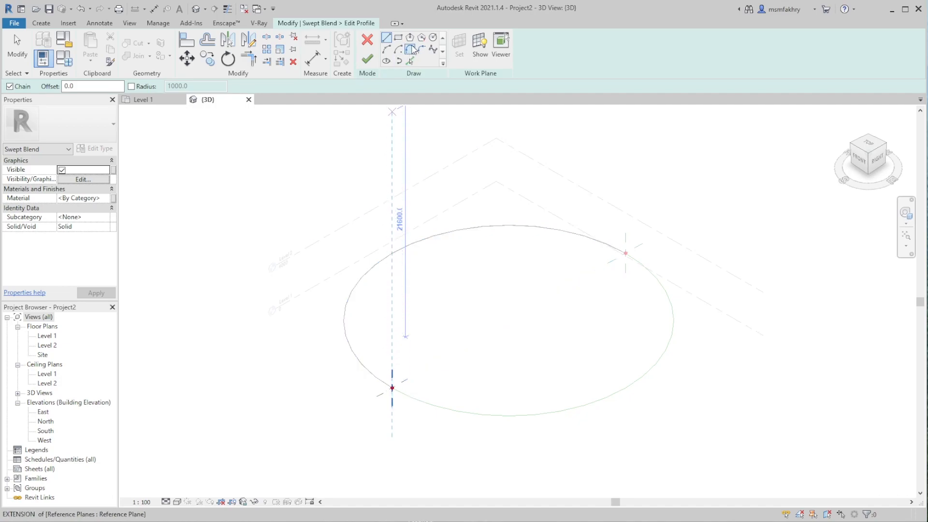
{"action": "left_click", "coordinate": [411, 39]}
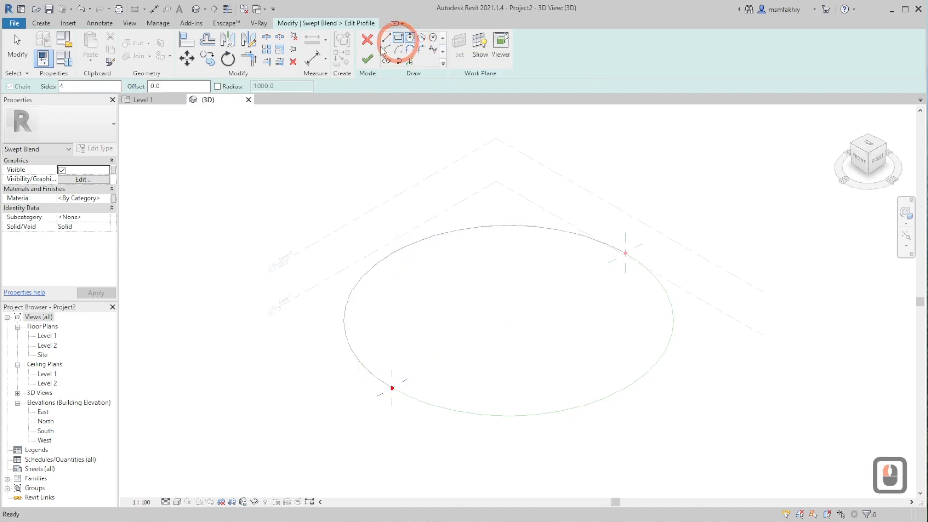
{"action": "double_click", "coordinate": [61, 87]}
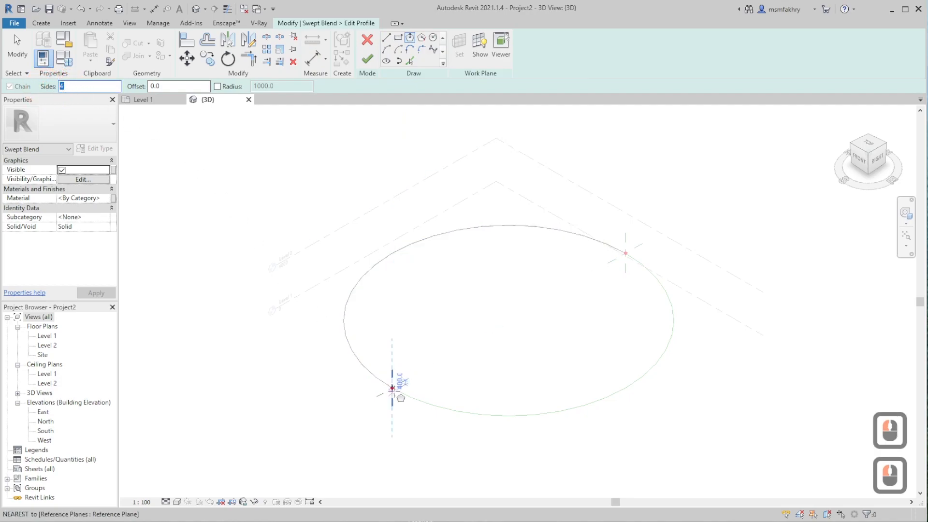
{"action": "left_click", "coordinate": [391, 388]}
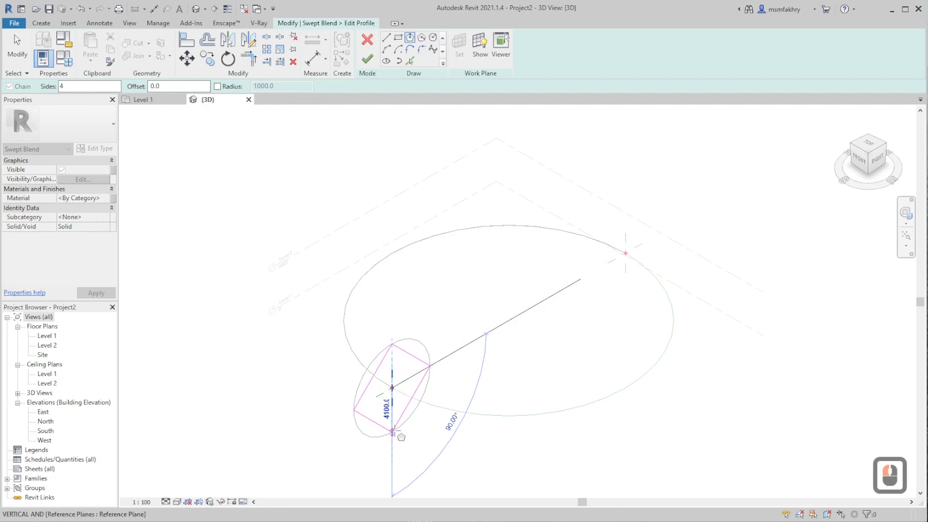
{"action": "type", "text": "4m"}
{"action": "key", "text": "Return"}
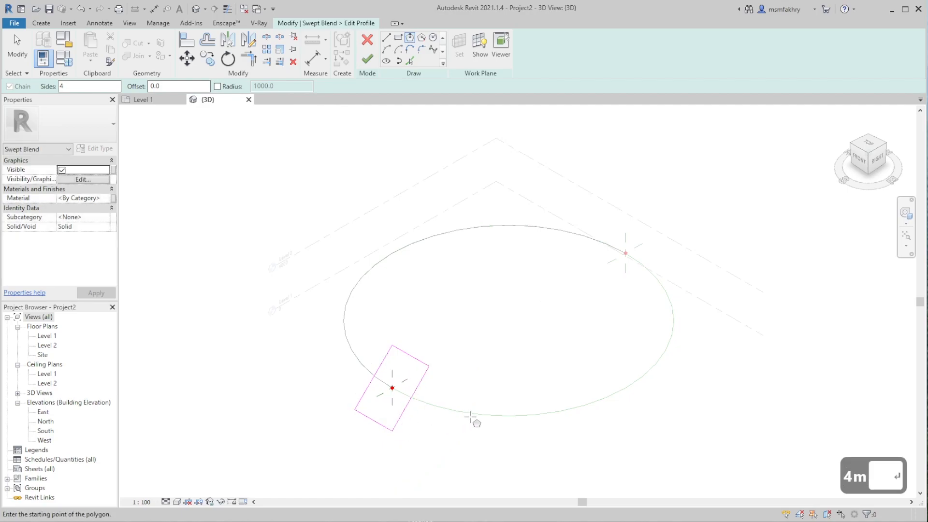
{"action": "left_click", "coordinate": [367, 59]}
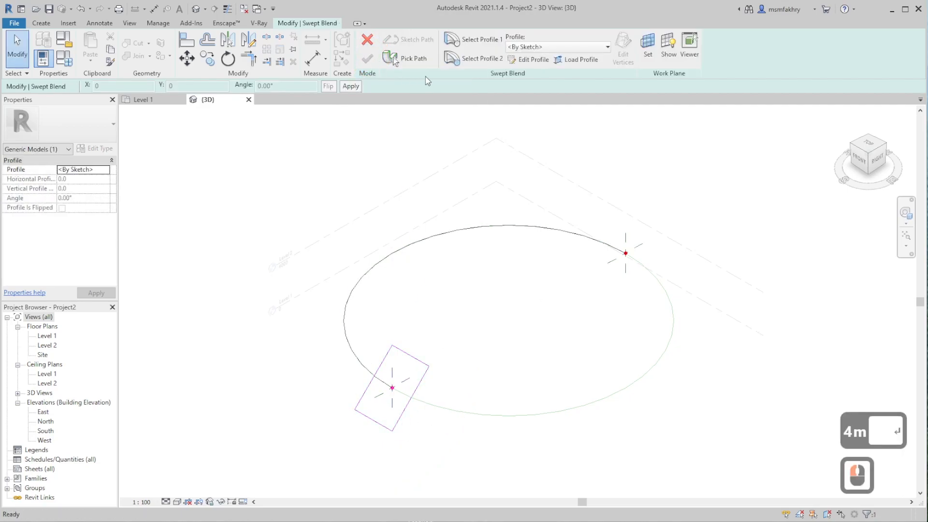
Step: Sketch Profile 1 as a four-sided inscribed polygon with a 4 m radius, centred on the opposite path endpoint with a vertex straight below
{"action": "left_click", "coordinate": [479, 40]}
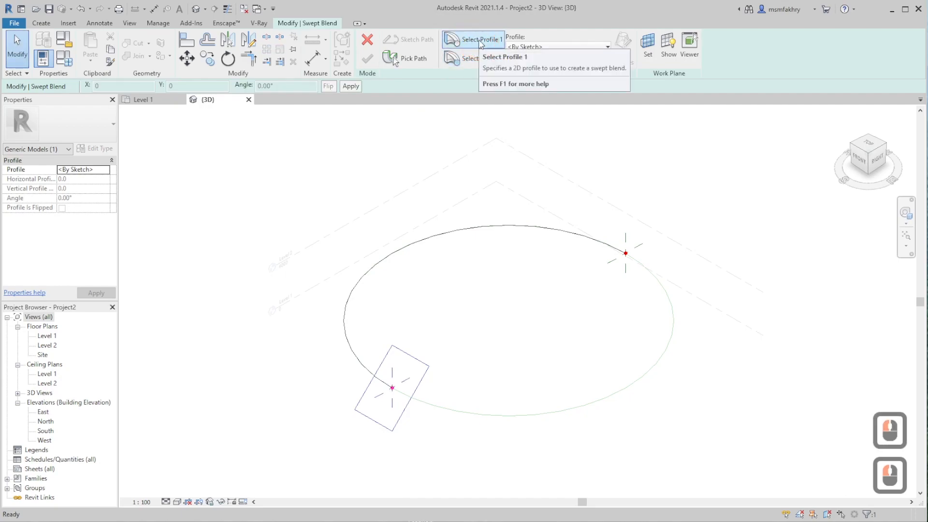
{"action": "left_click", "coordinate": [645, 244]}
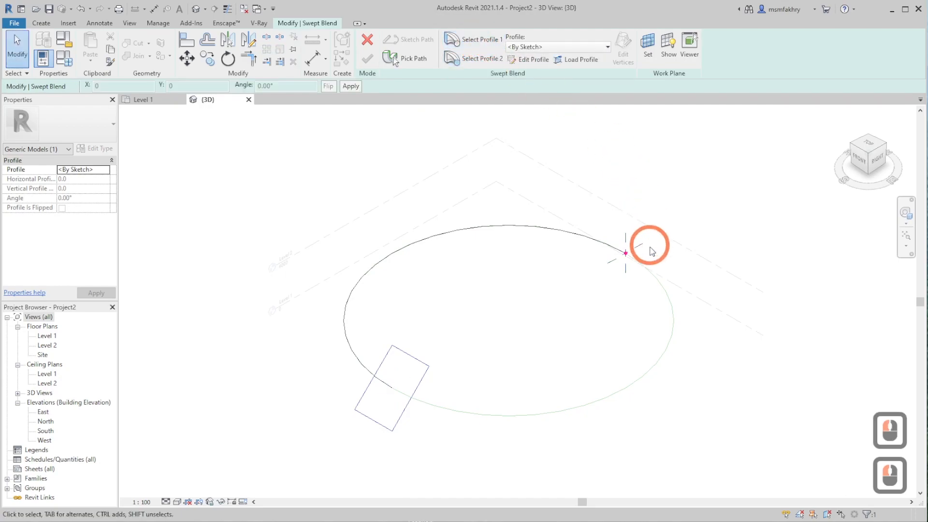
{"action": "left_click", "coordinate": [532, 60]}
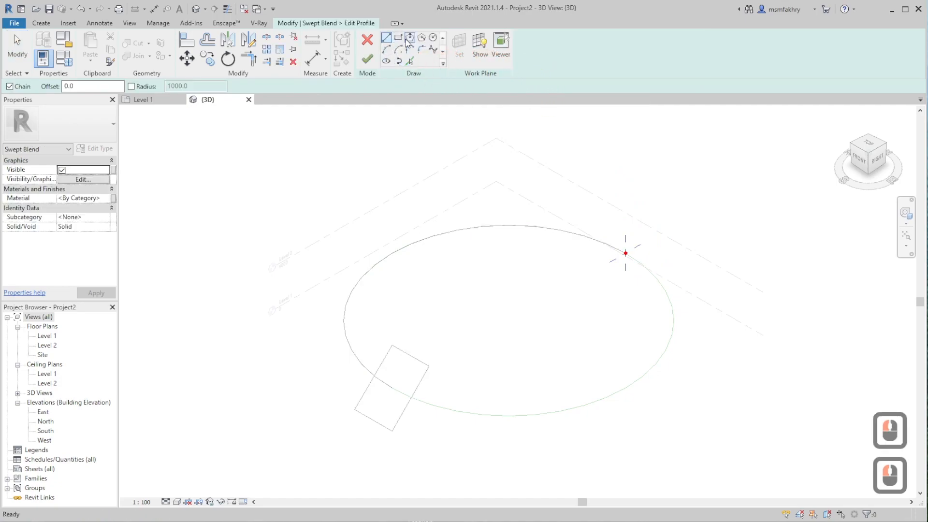
{"action": "left_click", "coordinate": [409, 39]}
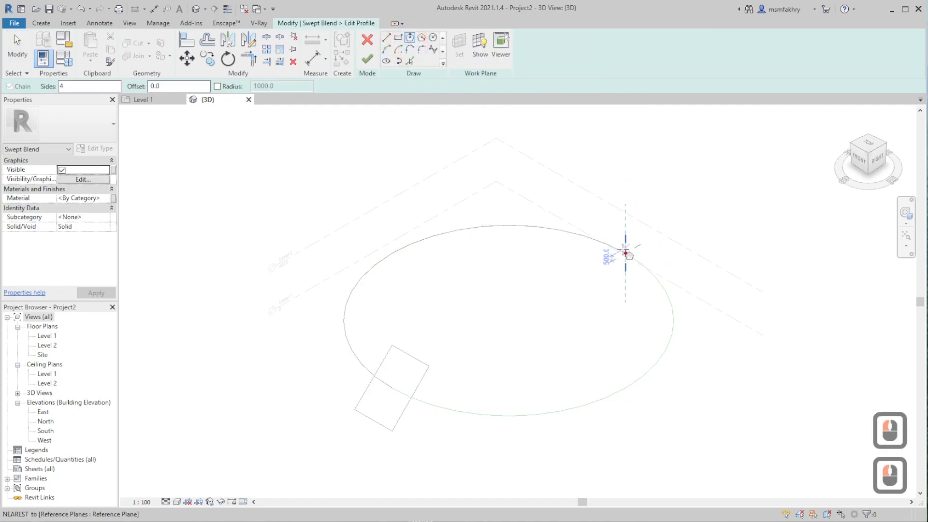
{"action": "left_click", "coordinate": [625, 253]}
{"action": "type", "text": "4m"}
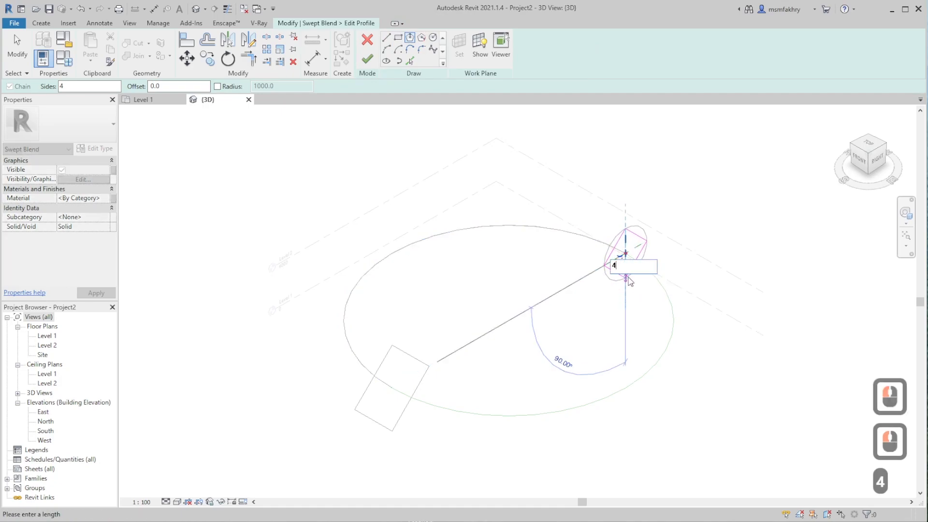
{"action": "key", "text": "Return"}
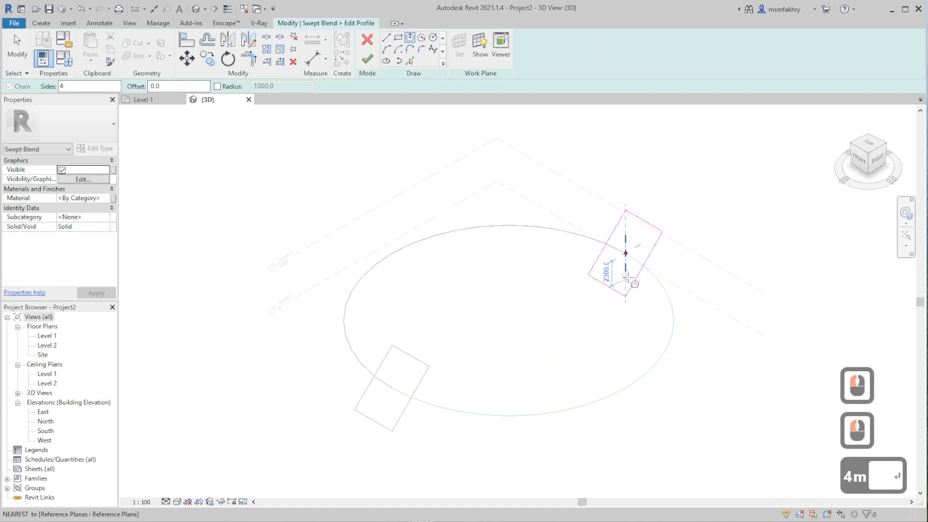
Step: Finish Profile 1, complete the swept blend and finish the in-place model
{"action": "left_click", "coordinate": [367, 59]}
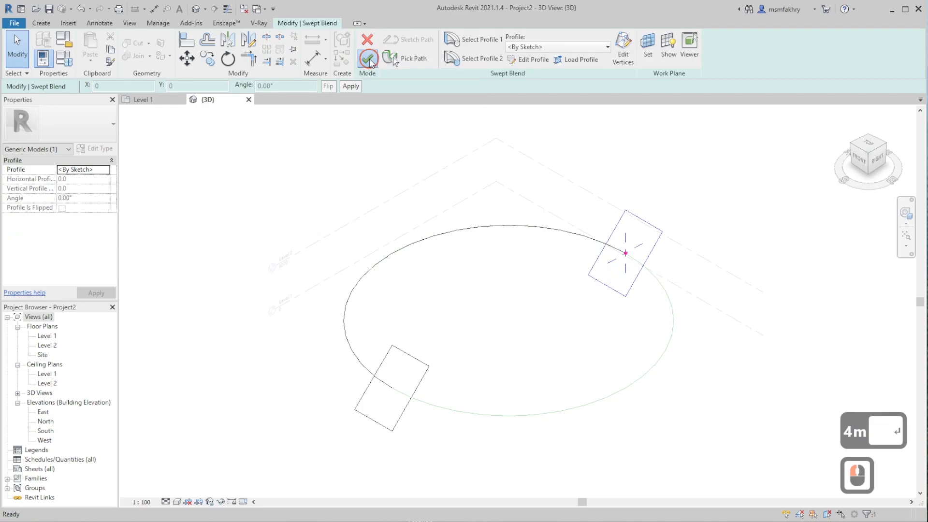
{"action": "left_click", "coordinate": [368, 60]}
{"action": "left_click", "coordinate": [513, 172]}
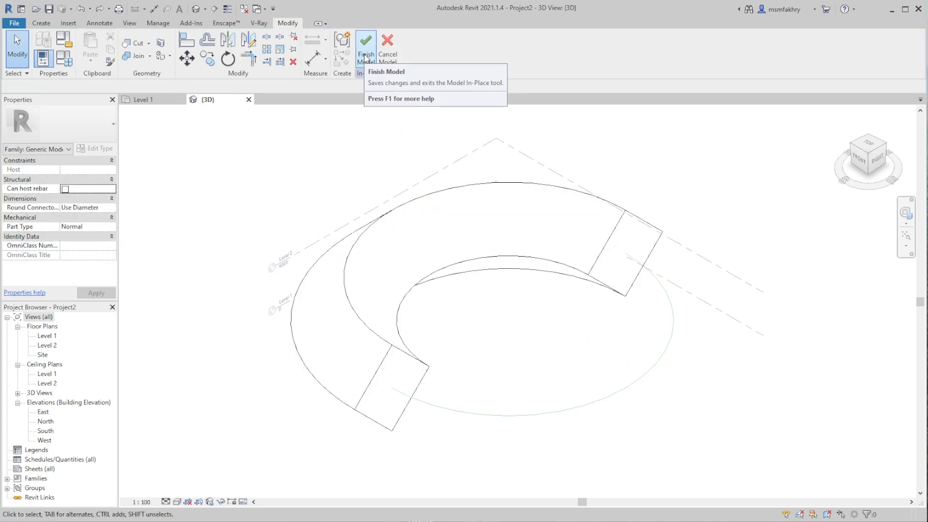
{"action": "left_click", "coordinate": [364, 46]}
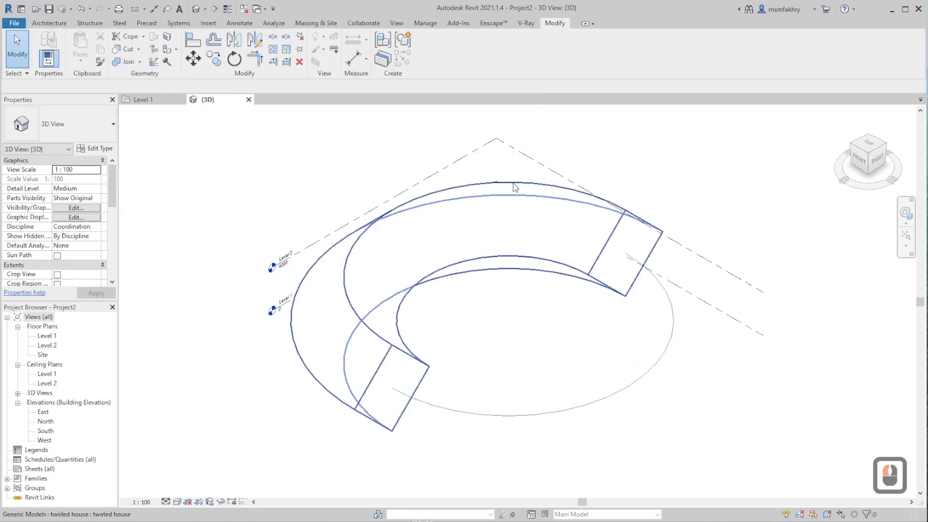
Step: Mirror a copy of the half-ring swept blend about an edge of its end face to close the ring, and clear the selection
{"action": "left_click", "coordinate": [513, 183]}
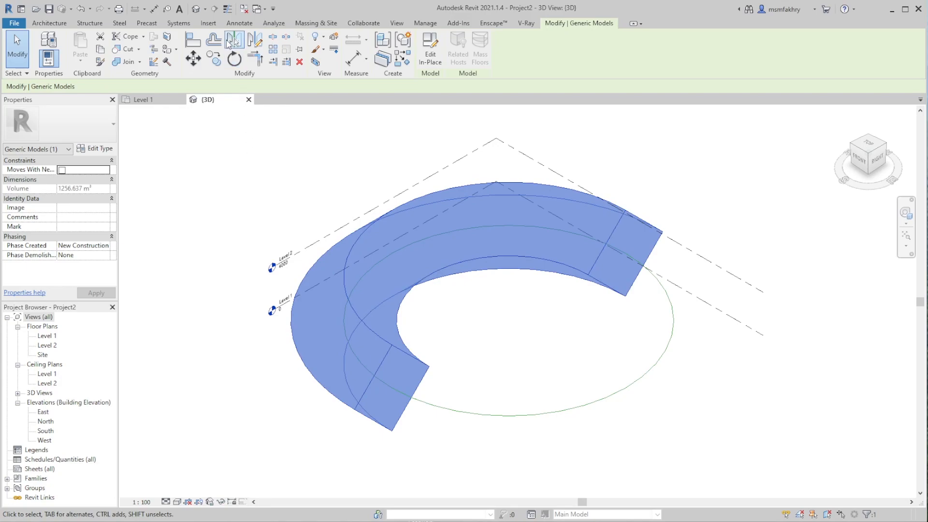
{"action": "left_click", "coordinate": [231, 42]}
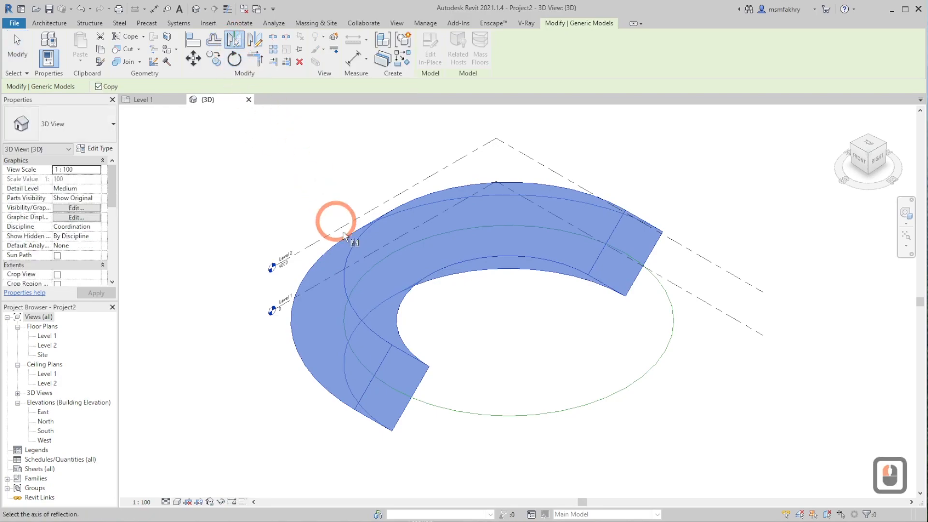
{"action": "left_click", "coordinate": [405, 359]}
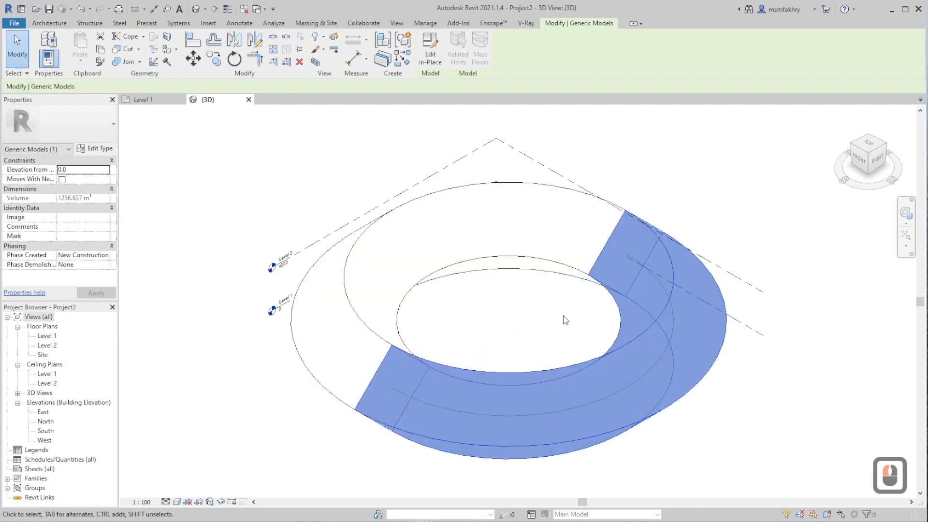
{"action": "key", "text": "Escape"}
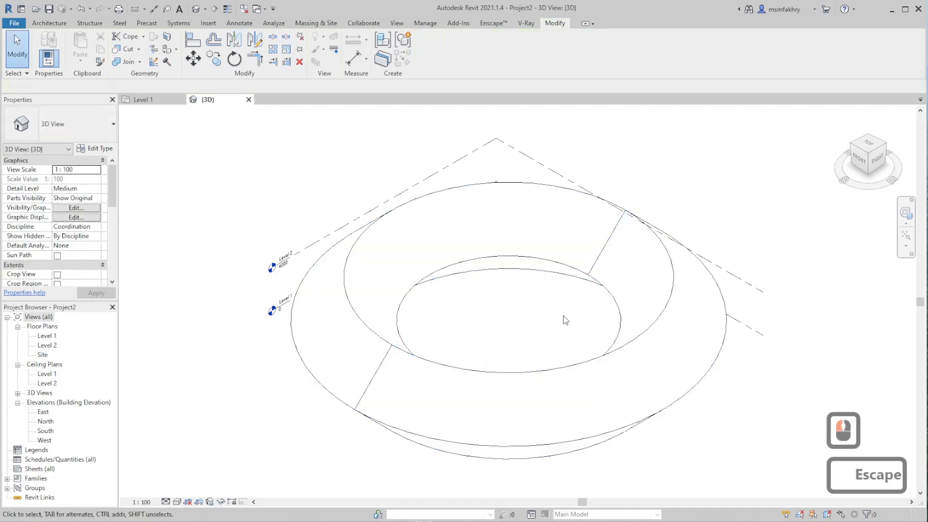
Step: Edit Profile 1 of the mirrored half and move its whole square sketch 8 m diagonally upward at 45°
{"action": "double_click", "coordinate": [665, 251]}
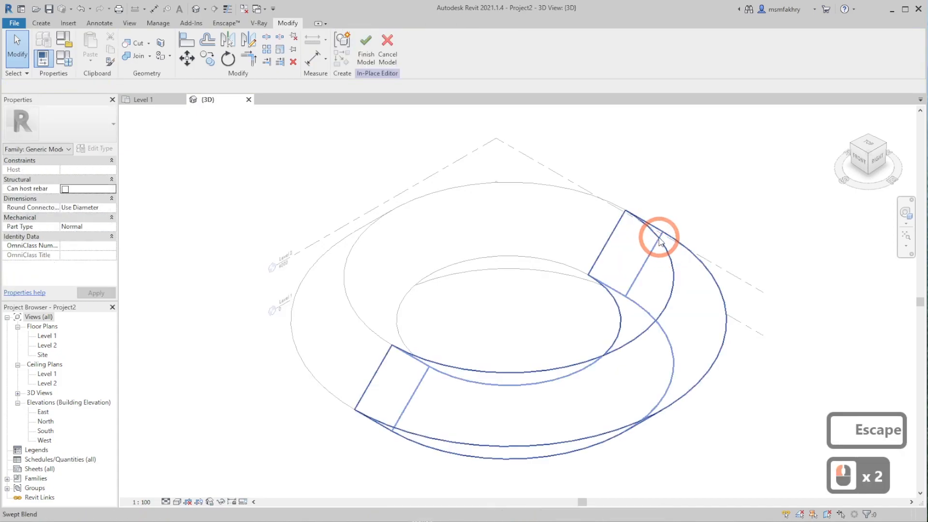
{"action": "double_click", "coordinate": [650, 236]}
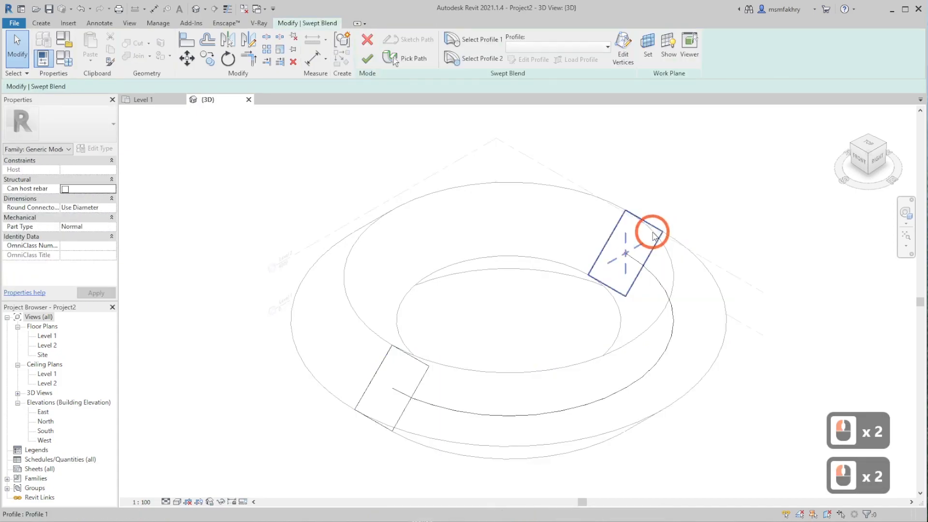
{"action": "left_click", "coordinate": [648, 232]}
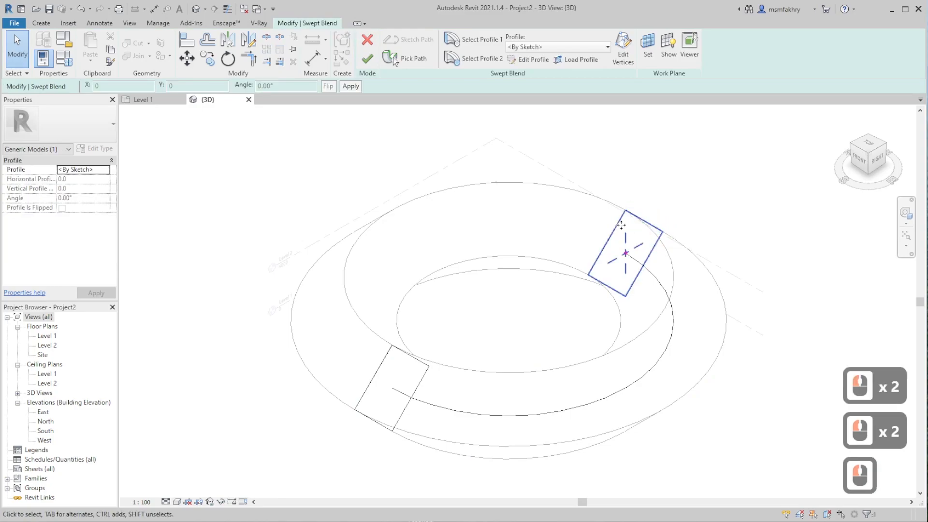
{"action": "double_click", "coordinate": [646, 223]}
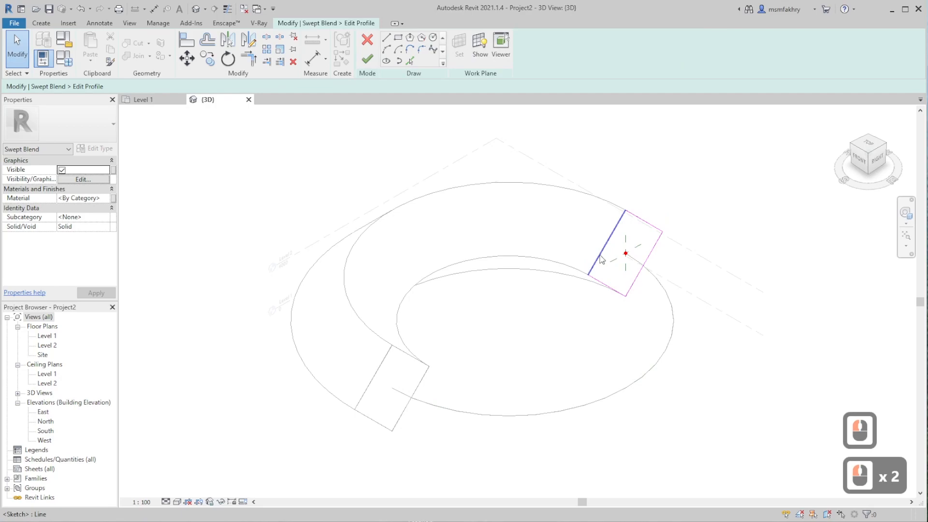
{"action": "key", "text": "Tab"}
{"action": "left_click", "coordinate": [597, 263]}
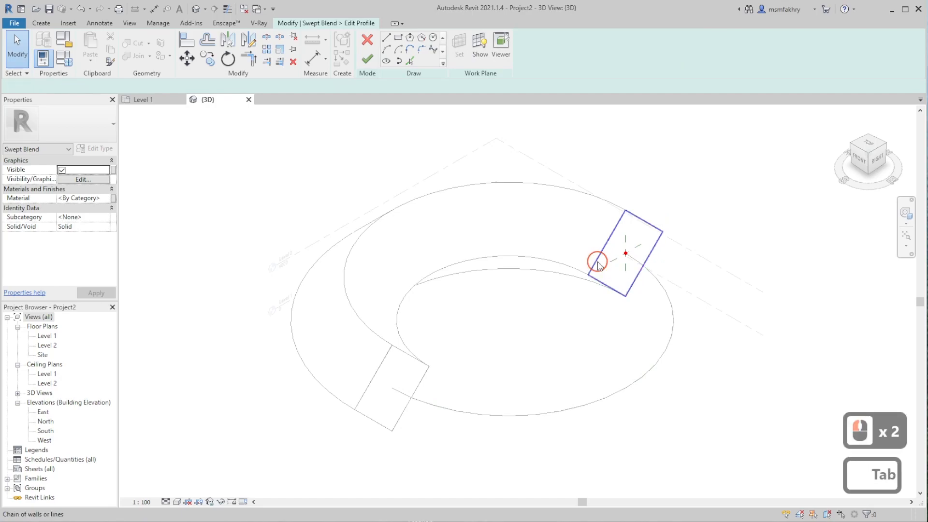
{"action": "left_click", "coordinate": [187, 58]}
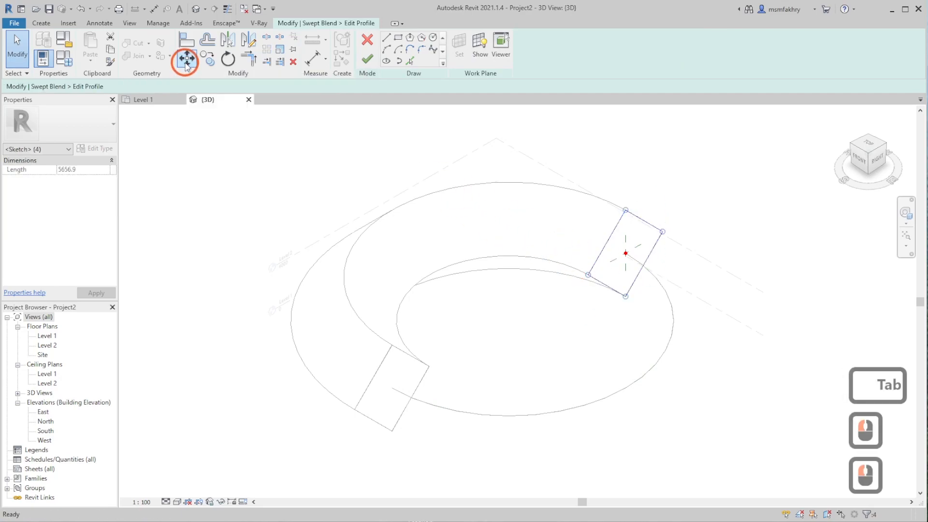
{"action": "left_click", "coordinate": [606, 286]}
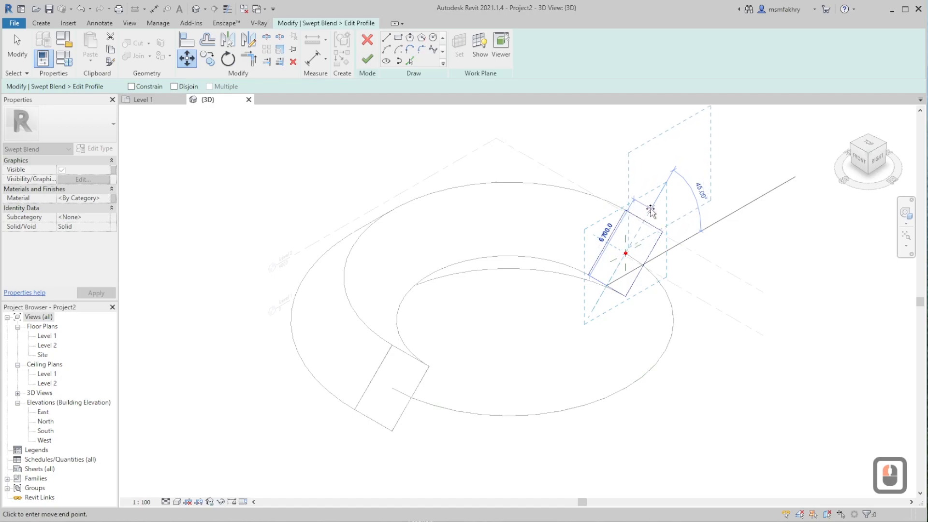
{"action": "type", "text": "8m"}
{"action": "key", "text": "Return"}
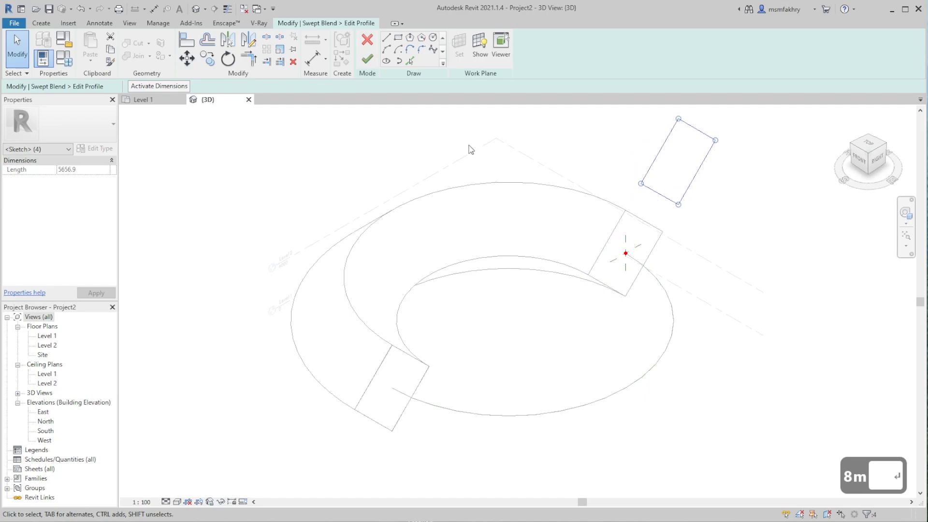
Step: Finish the moved Profile 1, the mirrored swept blend and its in-place model
{"action": "left_click", "coordinate": [367, 60]}
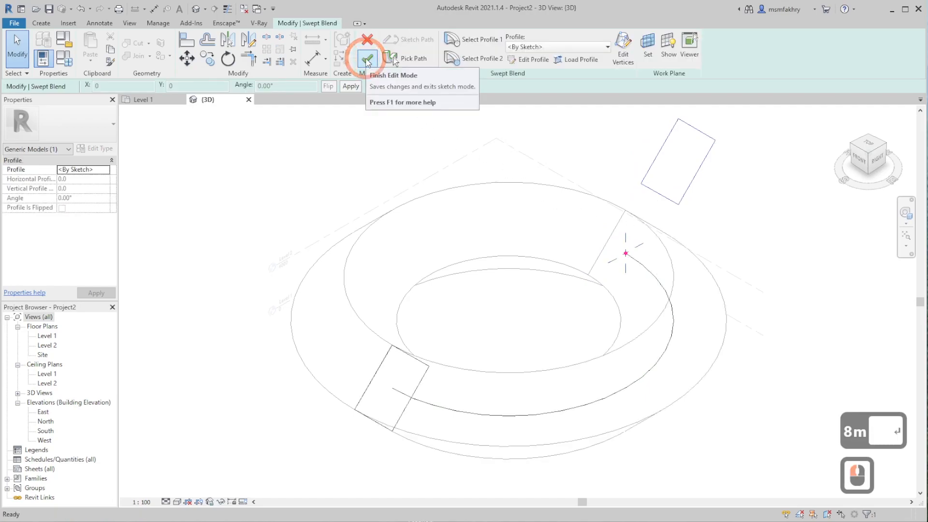
{"action": "left_click", "coordinate": [368, 60]}
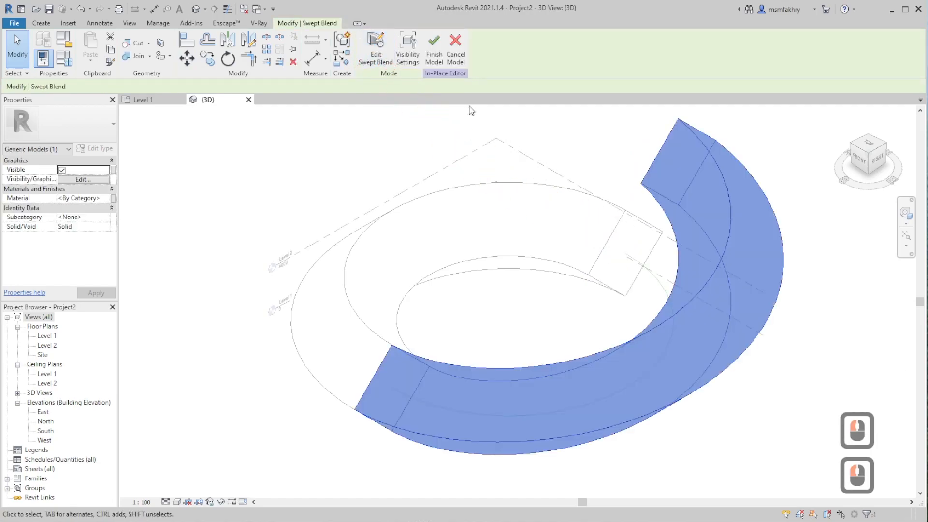
{"action": "left_click", "coordinate": [434, 57]}
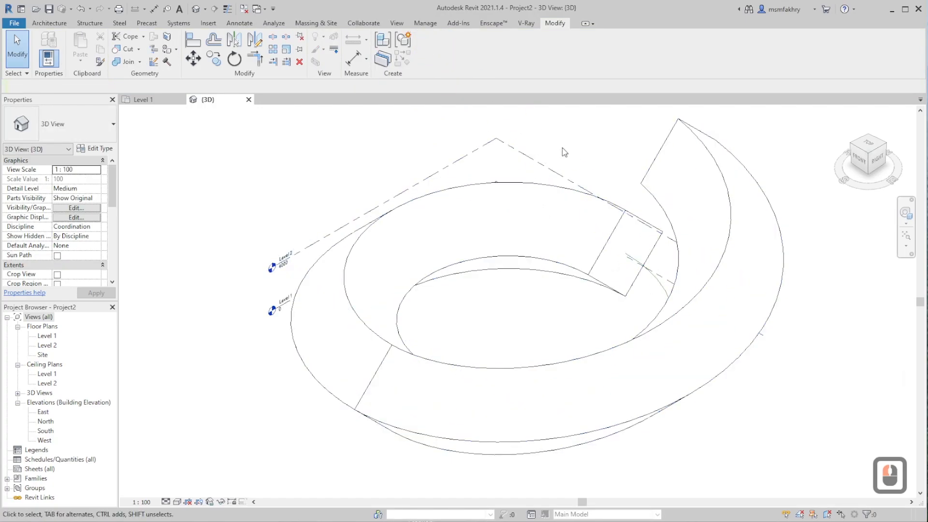
Step: Mirror a copy of the rising half about the edge of its raised end face, and clear the selection
{"action": "left_click", "coordinate": [723, 262]}
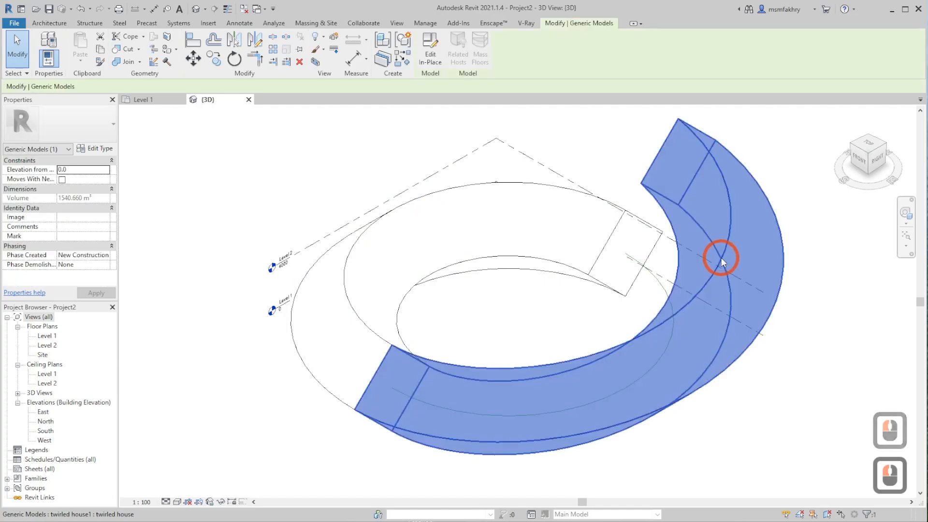
{"action": "left_click", "coordinate": [236, 44]}
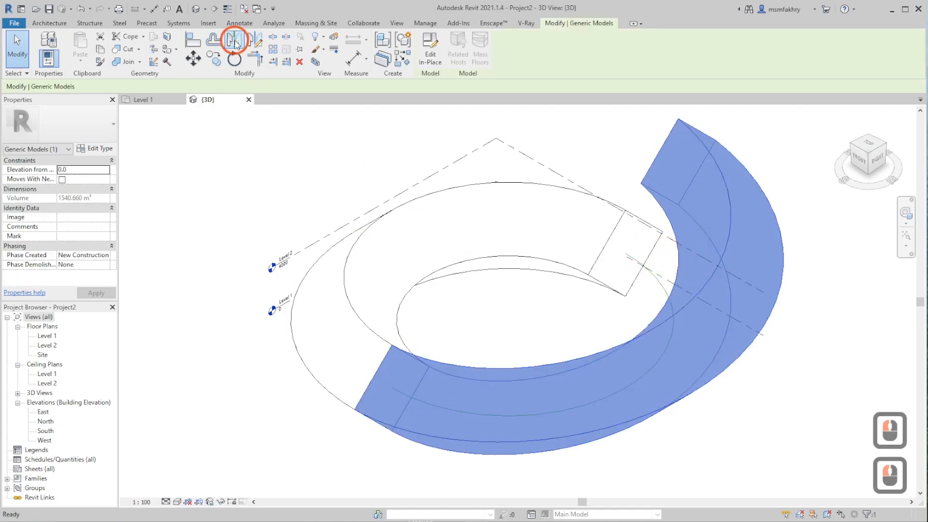
{"action": "left_click", "coordinate": [659, 151]}
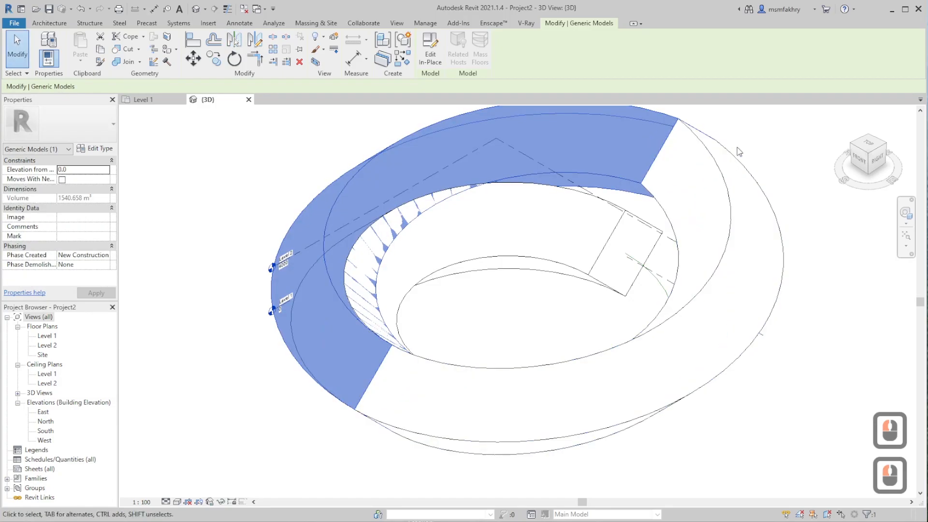
{"action": "left_click", "coordinate": [760, 139]}
Step: Edit the lower end profile of the newest mirrored half and move its whole square sketch 8 m diagonally upward at 135°
{"action": "left_click", "coordinate": [594, 173]}
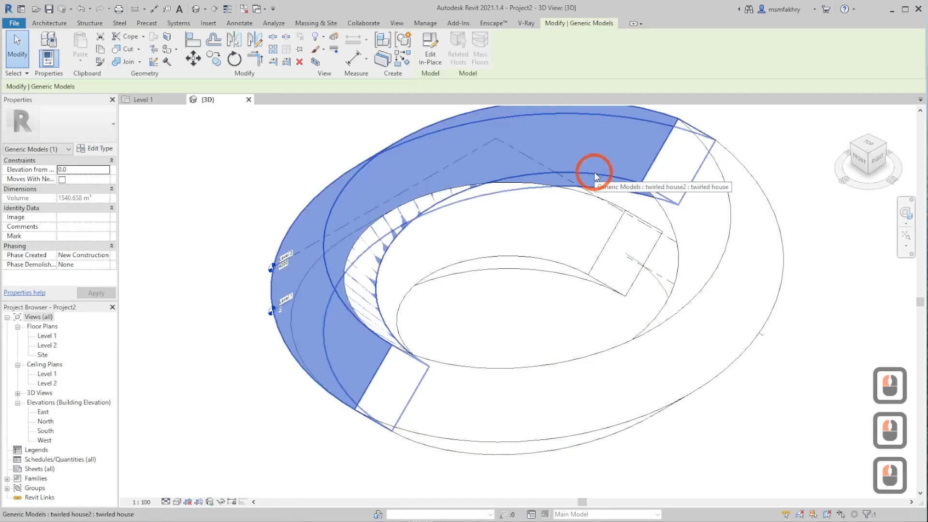
{"action": "double_click", "coordinate": [594, 172]}
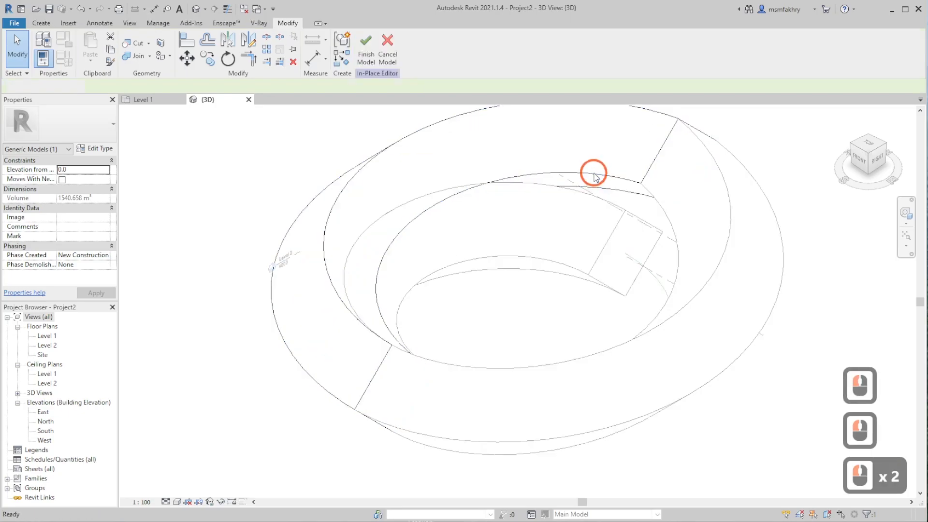
{"action": "left_click", "coordinate": [396, 354]}
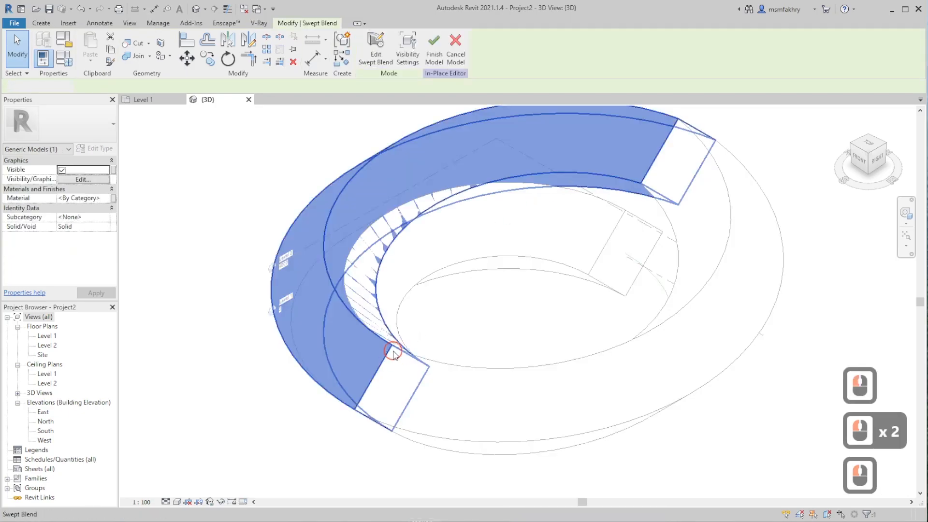
{"action": "double_click", "coordinate": [398, 354]}
{"action": "left_click", "coordinate": [397, 355]}
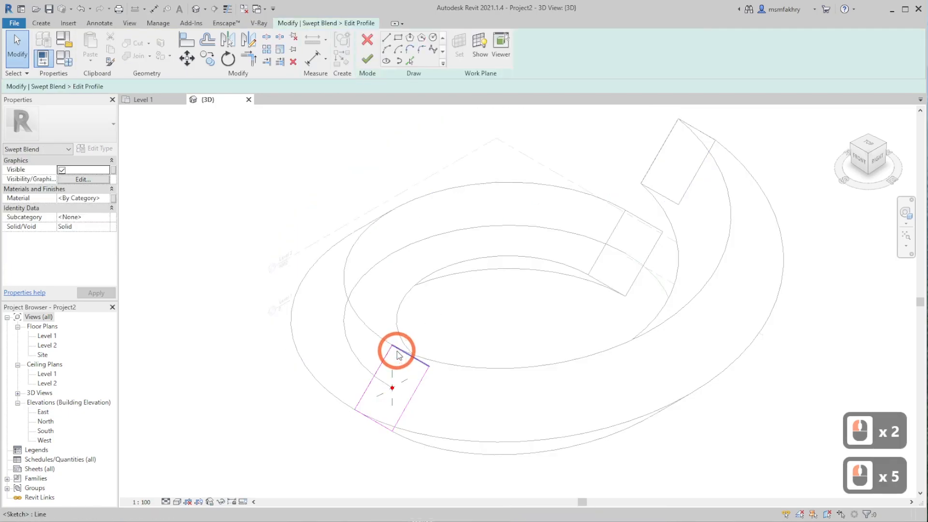
{"action": "left_click", "coordinate": [392, 368]}
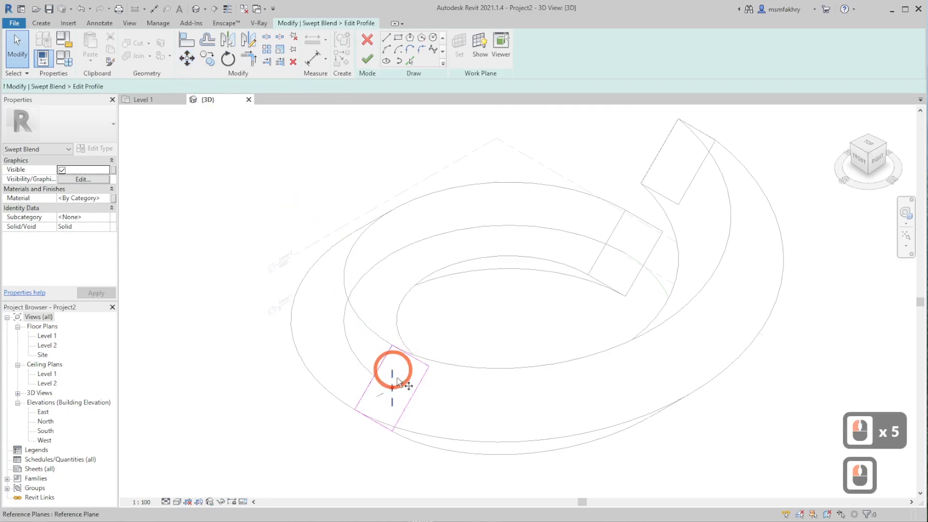
{"action": "key", "text": "Tab"}
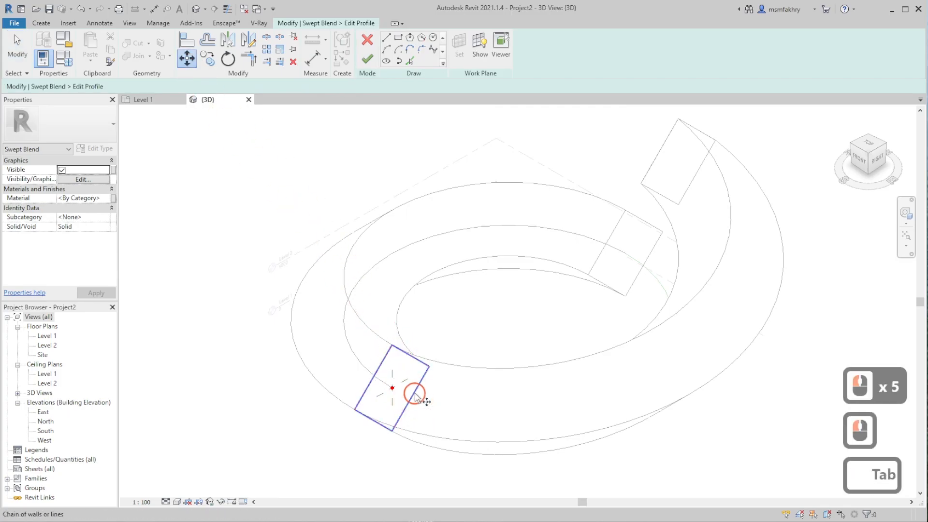
{"action": "left_click", "coordinate": [414, 397]}
{"action": "left_click", "coordinate": [412, 398]}
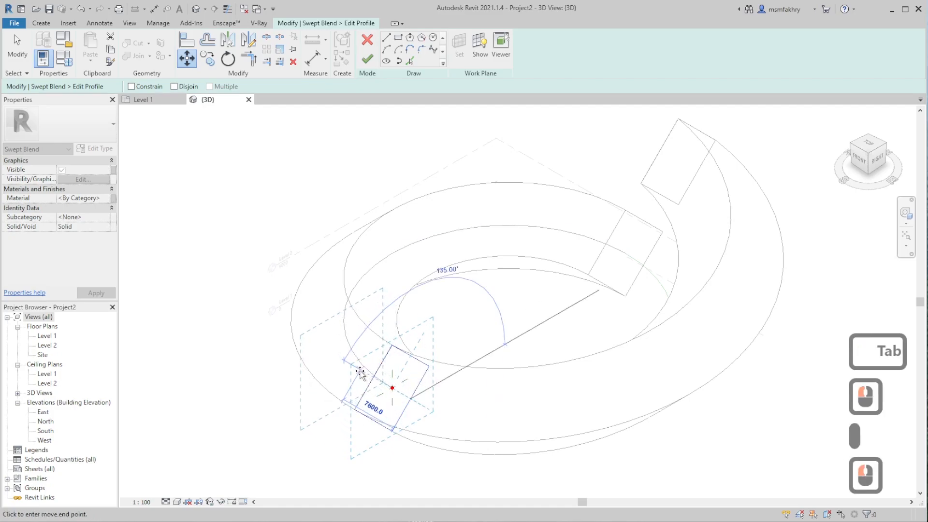
{"action": "left_click", "coordinate": [360, 371]}
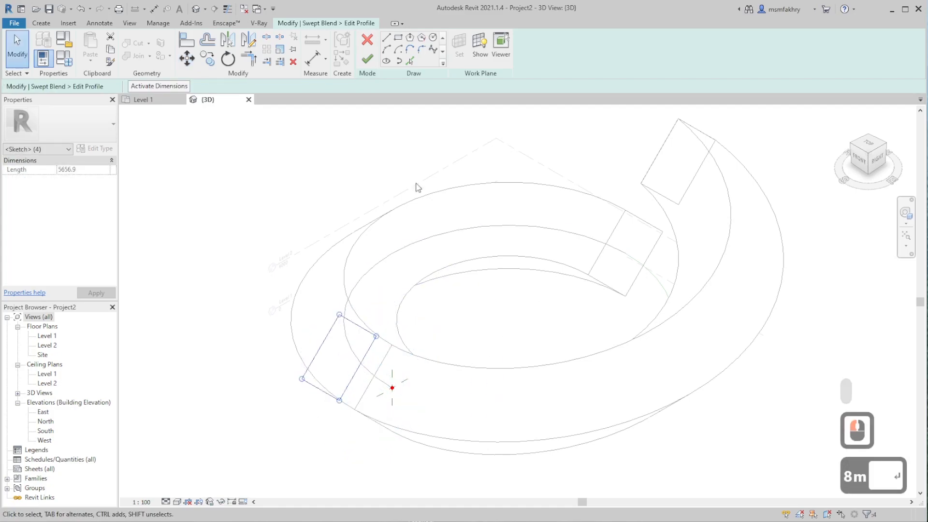
Step: Finish the raised lower-end profile, its swept blend and the in-place model of the second rising half
{"action": "left_click", "coordinate": [367, 59]}
{"action": "left_click", "coordinate": [365, 60]}
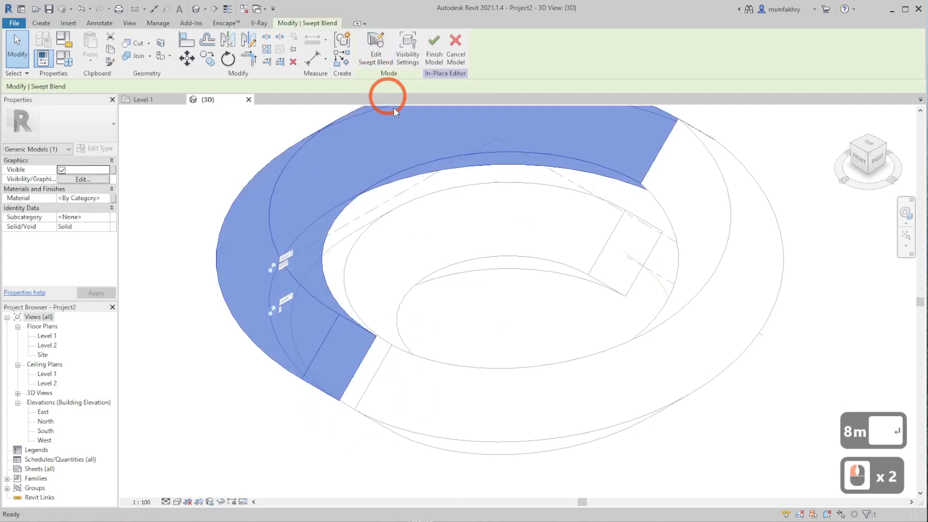
{"action": "left_click", "coordinate": [675, 458]}
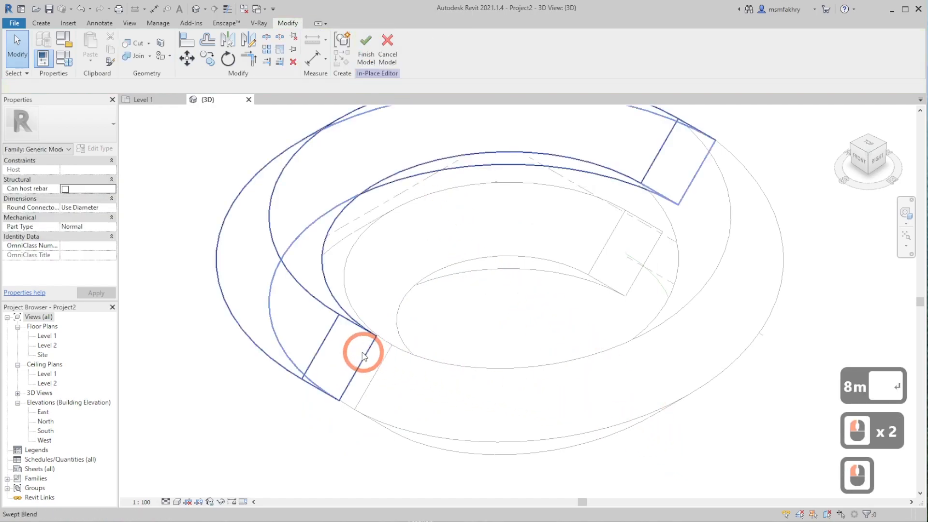
{"action": "left_click", "coordinate": [365, 58]}
Step: Mirror a copy of the second rising half about the edge of its newly moved end face
{"action": "left_click", "coordinate": [322, 309]}
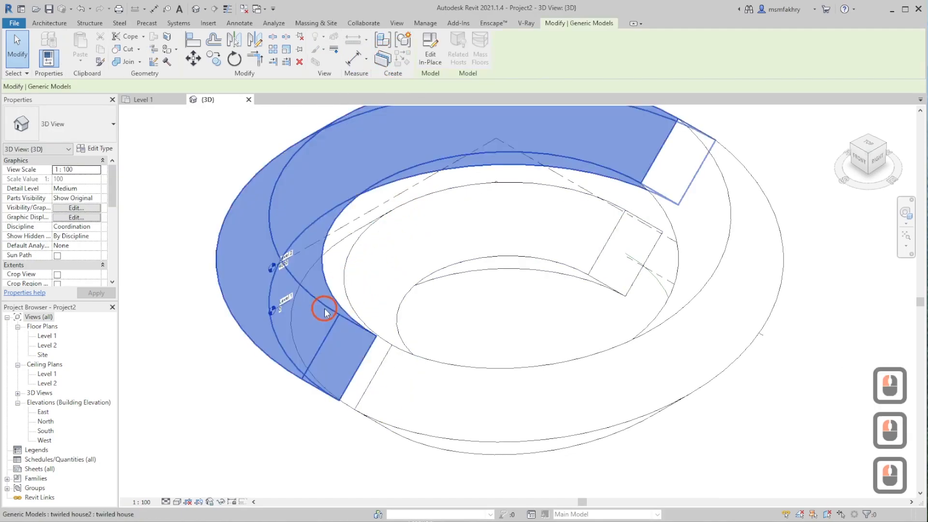
{"action": "left_click", "coordinate": [234, 38]}
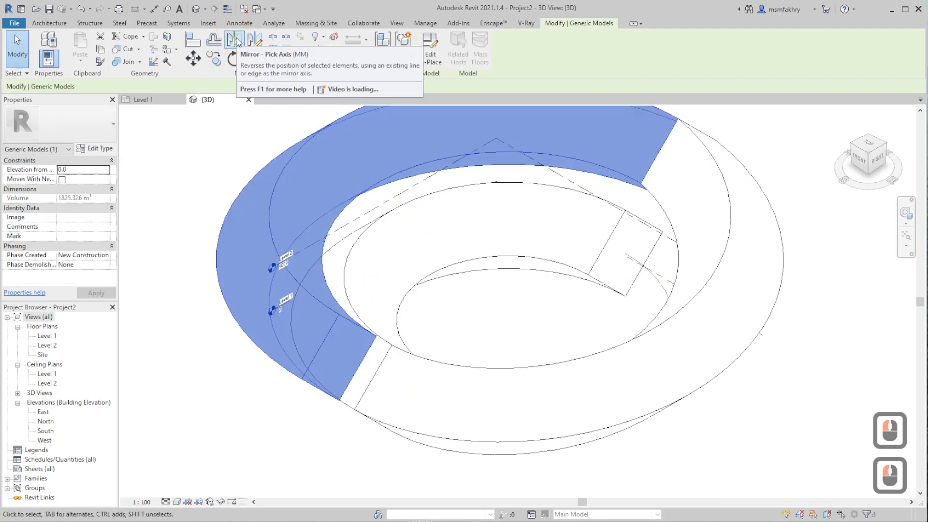
{"action": "left_click", "coordinate": [353, 327]}
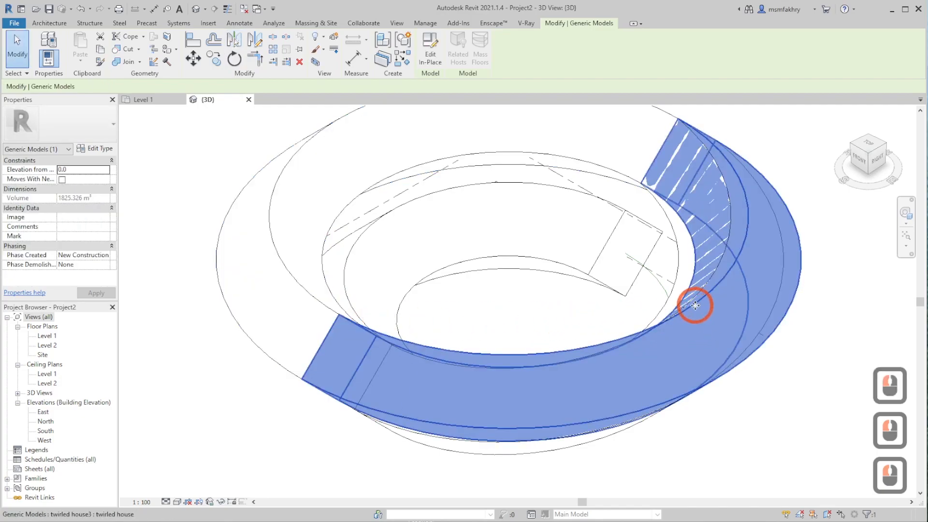
Step: Edit the far end profile of the newest mirrored half and move its whole square sketch 8 m diagonally upward and outward
{"action": "double_click", "coordinate": [695, 305]}
{"action": "double_click", "coordinate": [670, 135]}
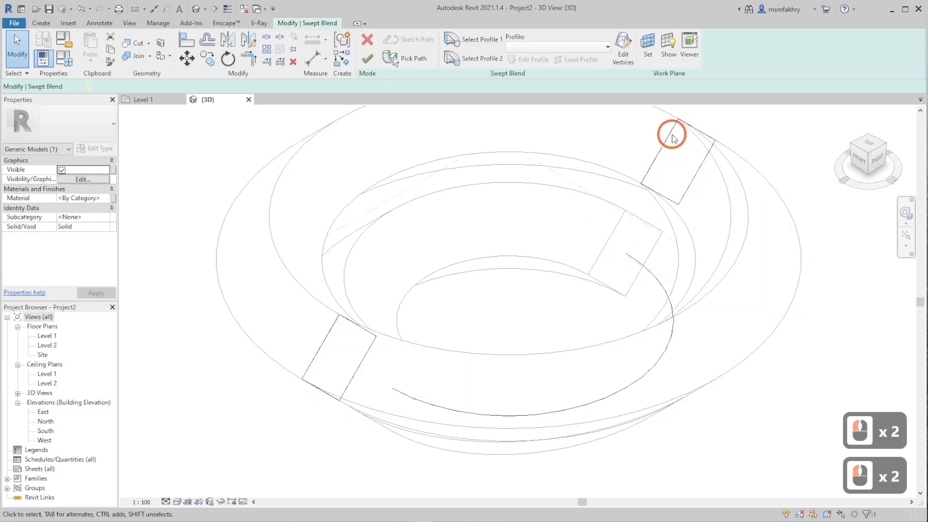
{"action": "double_click", "coordinate": [665, 133]}
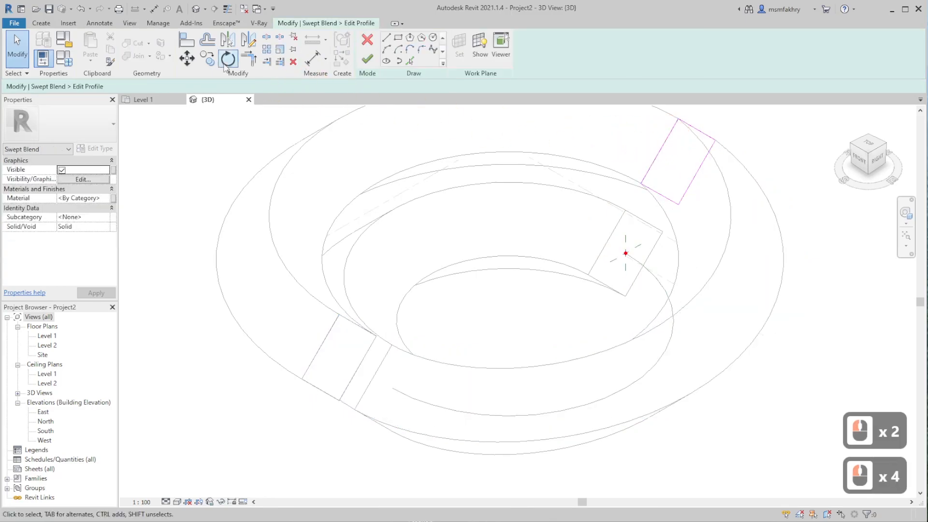
{"action": "left_click", "coordinate": [196, 63]}
{"action": "key", "text": "Tab"}
{"action": "left_click", "coordinate": [665, 146]}
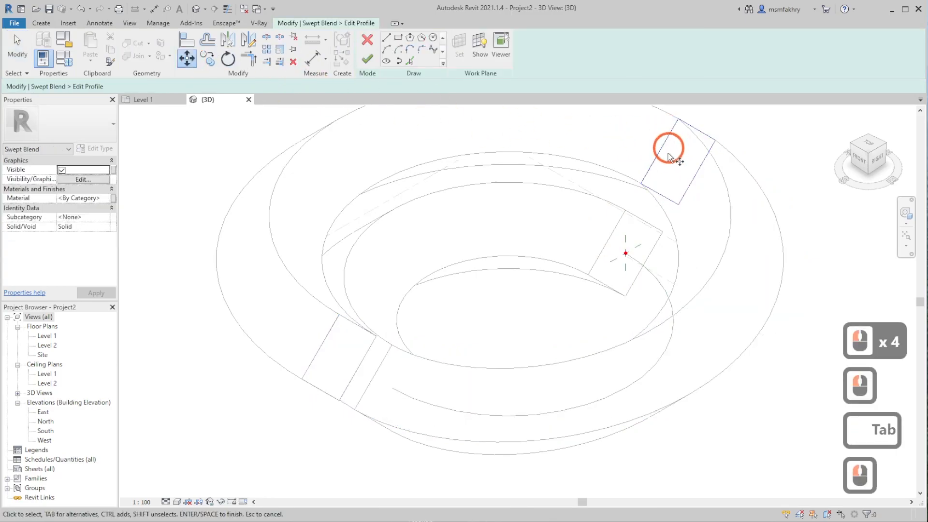
{"action": "key", "text": "Return"}
{"action": "left_click", "coordinate": [659, 190]}
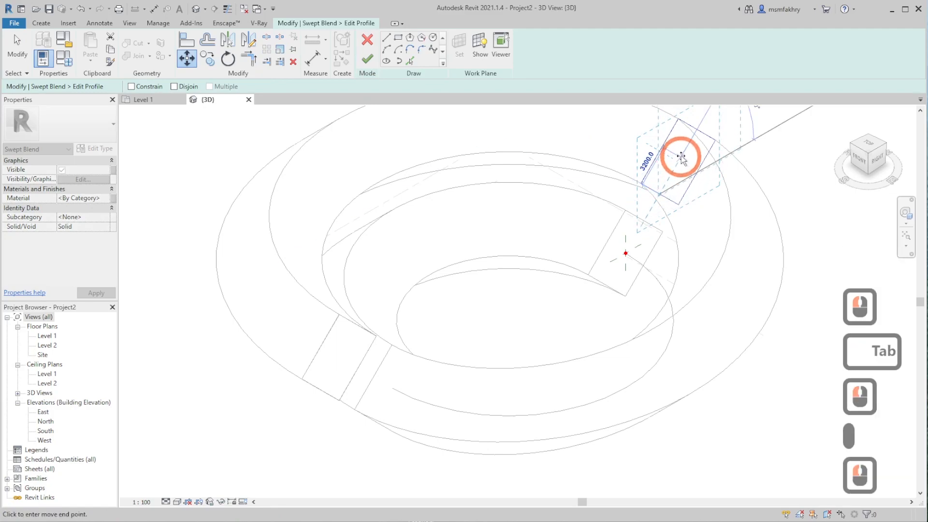
{"action": "type", "text": "8m"}
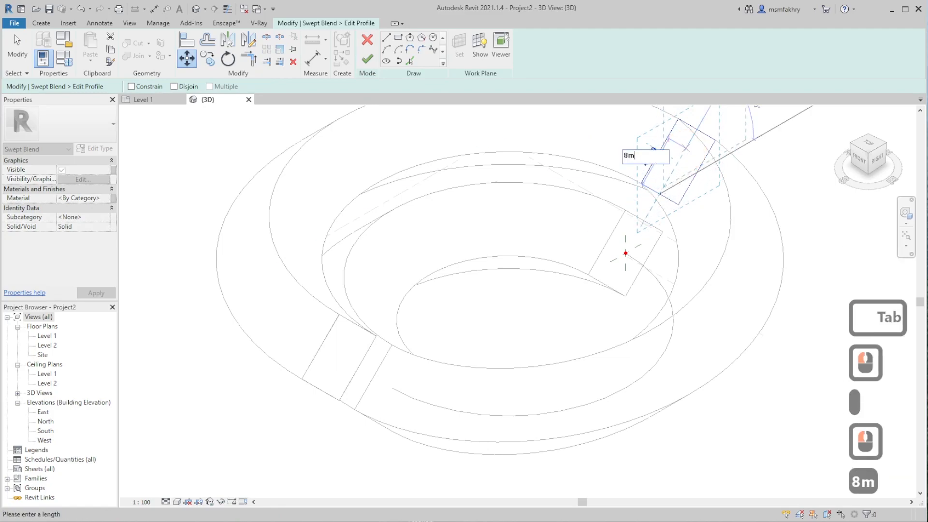
{"action": "key", "text": "Return"}
{"action": "scroll", "coordinate": [637, 266], "scroll_direction": "down", "scroll_amount": 5}
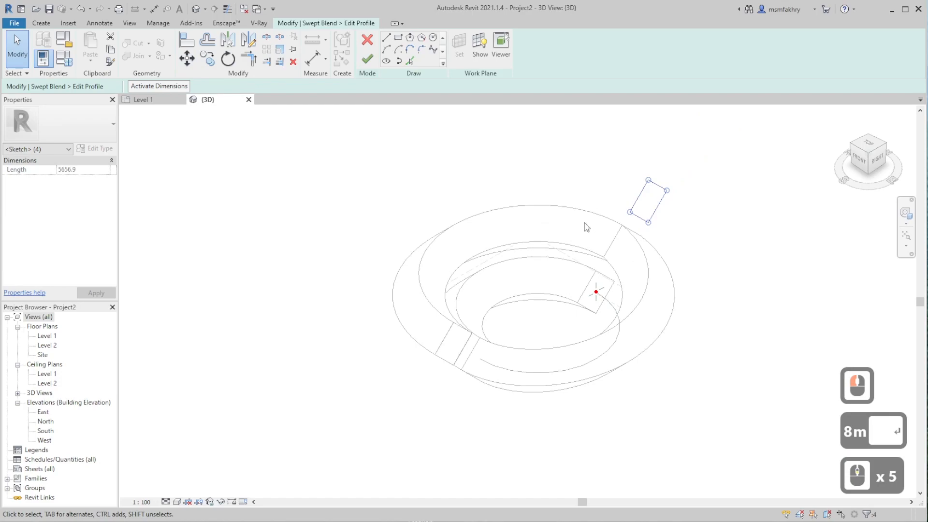
Step: Finish the moved far-end profile, its swept blend and the in-place model of the newest half
{"action": "left_click", "coordinate": [367, 59]}
{"action": "left_click", "coordinate": [368, 59]}
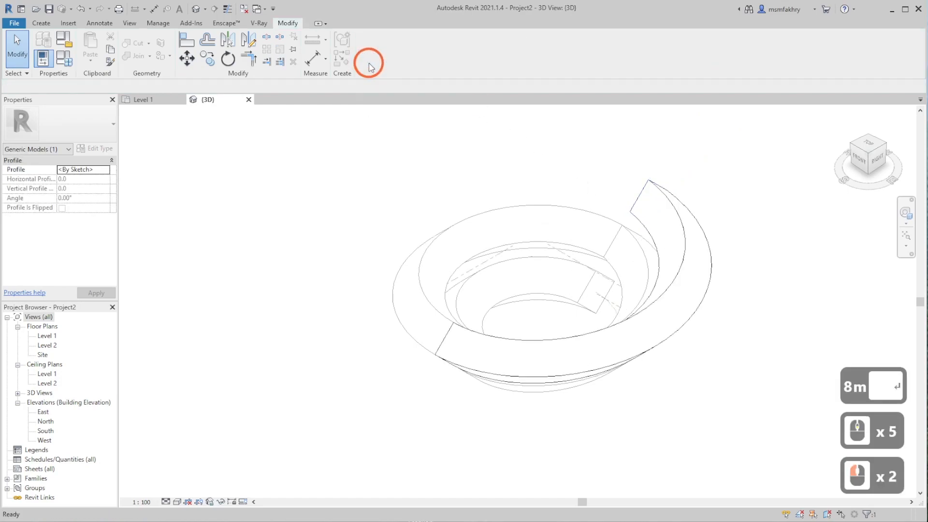
{"action": "key", "text": "shift"}
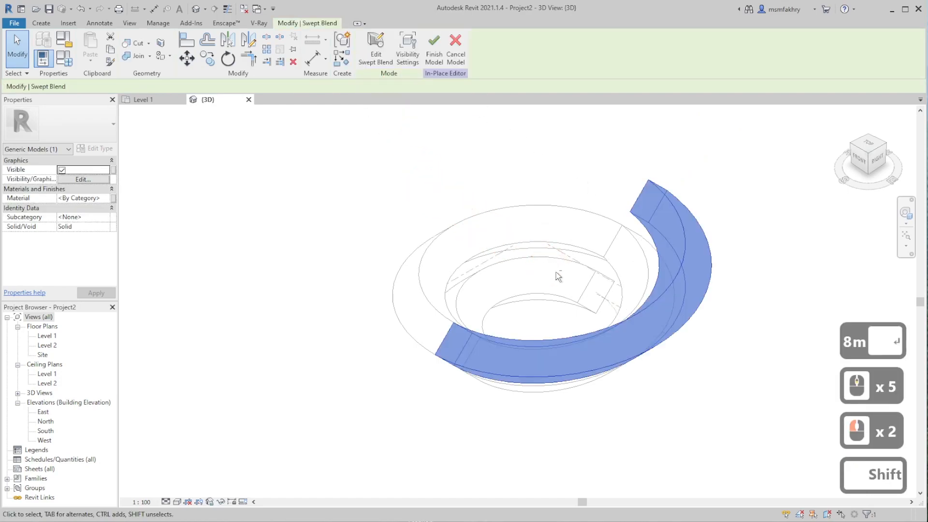
{"action": "left_click", "coordinate": [431, 61]}
Step: Open the lowest half-ring's swept blend and edit its end profile where it meets the second half-ring
{"action": "middle_click_drag", "start_coordinate": [485, 311], "coordinate": [753, 301], "text": "shift"}
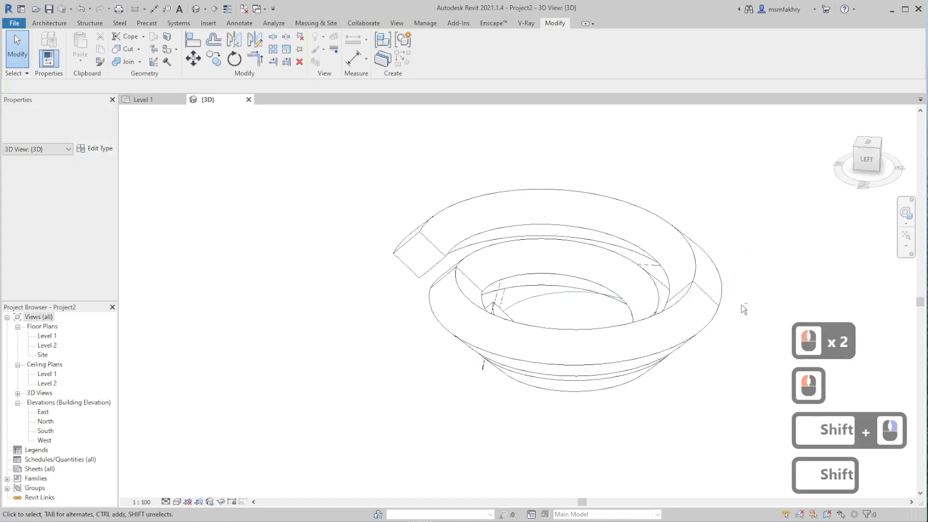
{"action": "middle_click_drag", "start_coordinate": [685, 415], "coordinate": [438, 229], "text": "shift"}
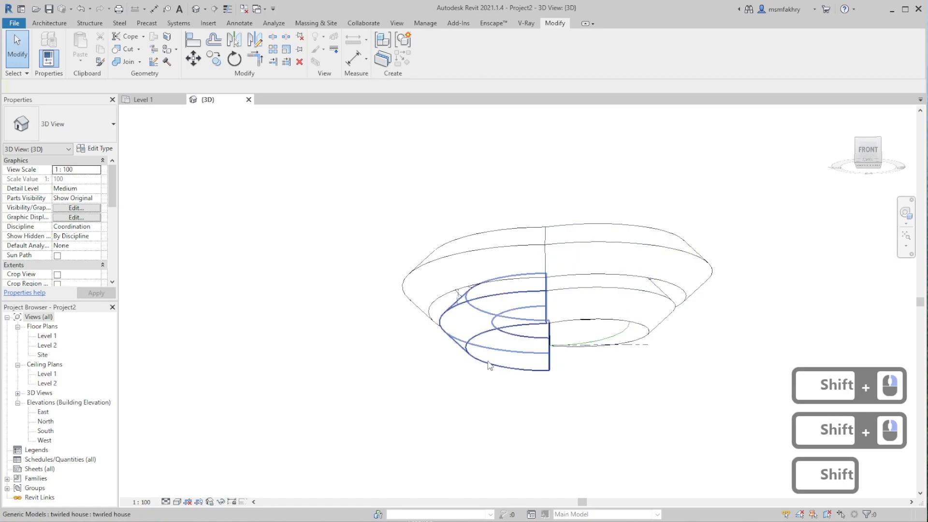
{"action": "middle_click_drag", "start_coordinate": [526, 309], "coordinate": [686, 425], "text": "shift"}
{"action": "scroll", "coordinate": [633, 299], "scroll_direction": "up", "scroll_amount": 2}
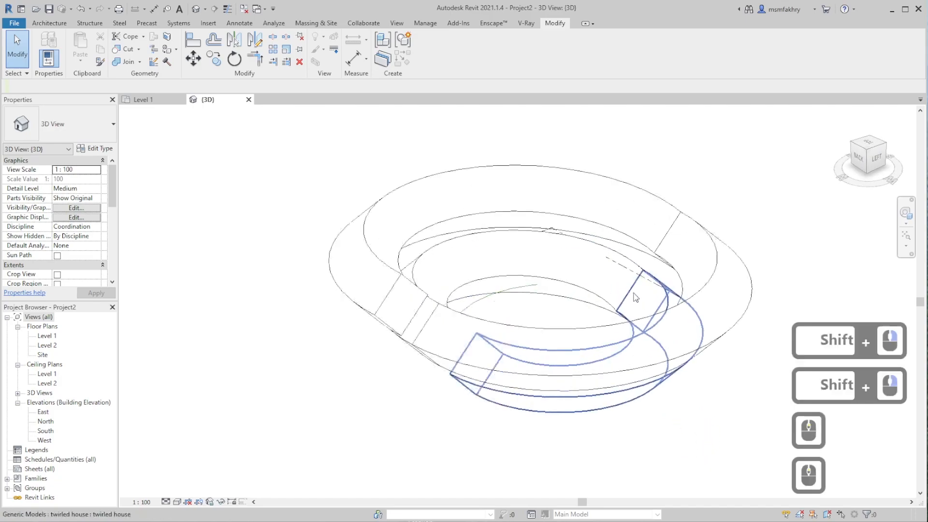
{"action": "double_click", "coordinate": [663, 279]}
{"action": "left_click", "coordinate": [663, 275]}
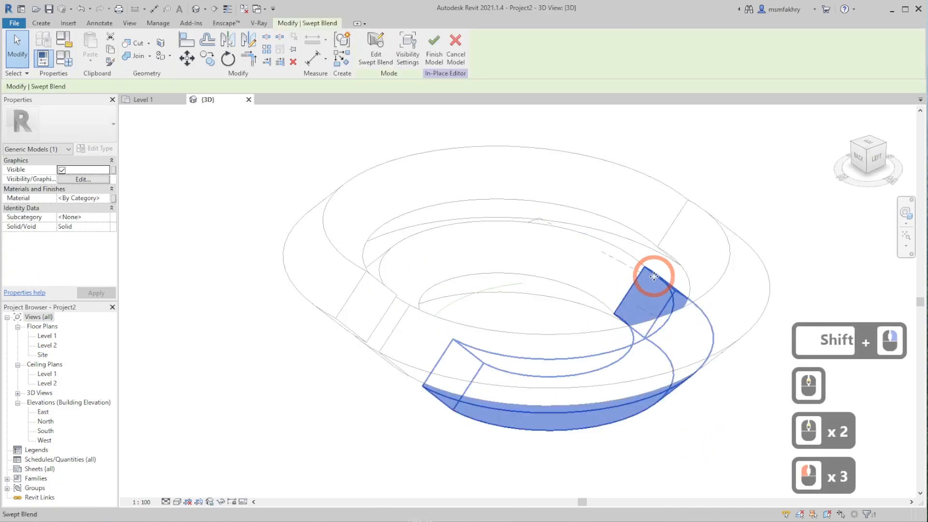
{"action": "double_click", "coordinate": [653, 276]}
{"action": "left_click", "coordinate": [653, 276]}
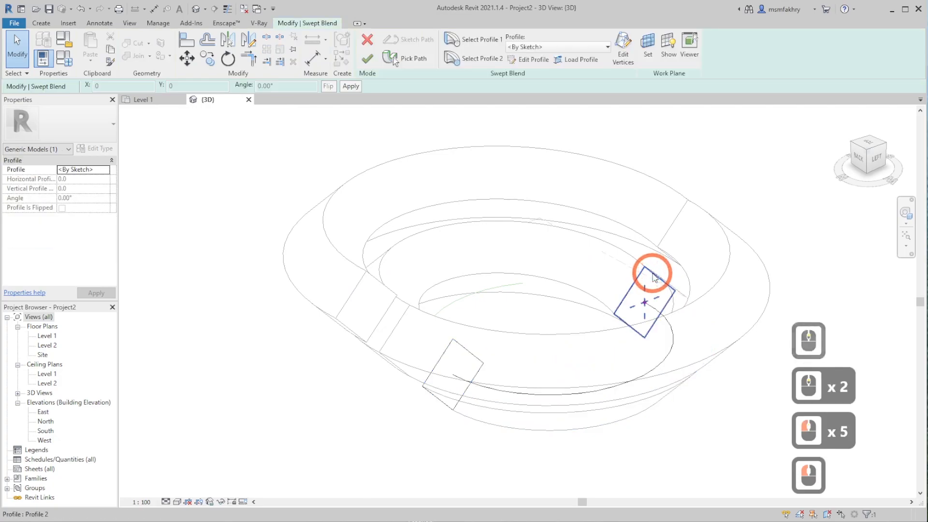
{"action": "double_click", "coordinate": [653, 277]}
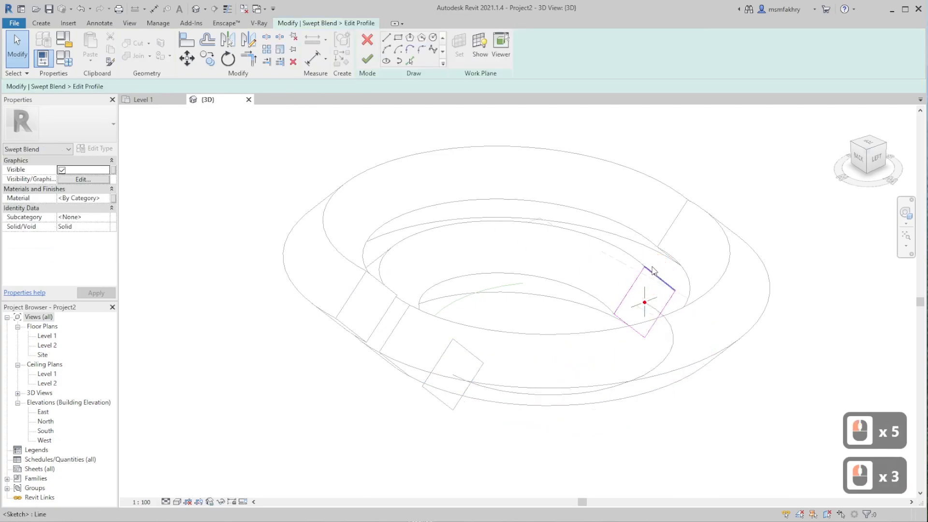
Step: Move the lowest half-ring's whole square profile sketch vertically upward, from its lowest corner to the path endpoint
{"action": "key", "text": "Tab"}
{"action": "left_click", "coordinate": [652, 271]}
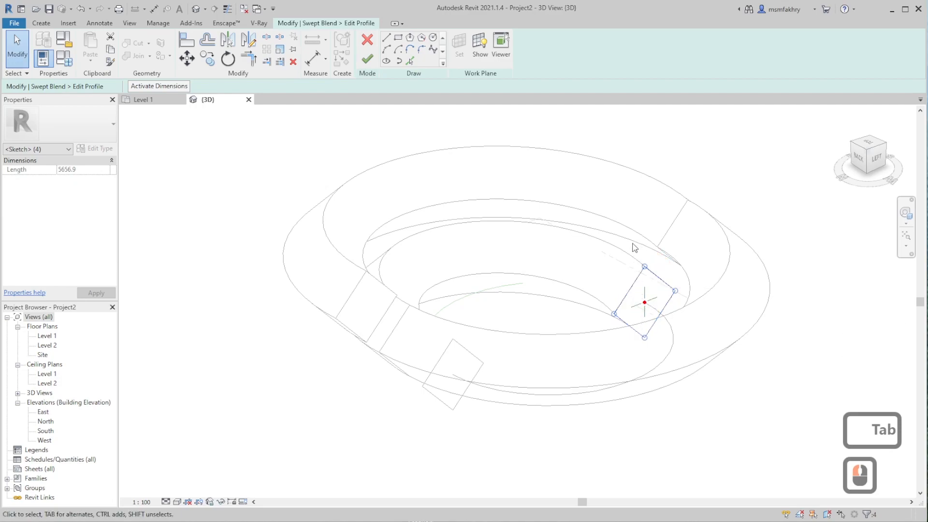
{"action": "key", "text": "m"}
{"action": "key", "text": "v"}
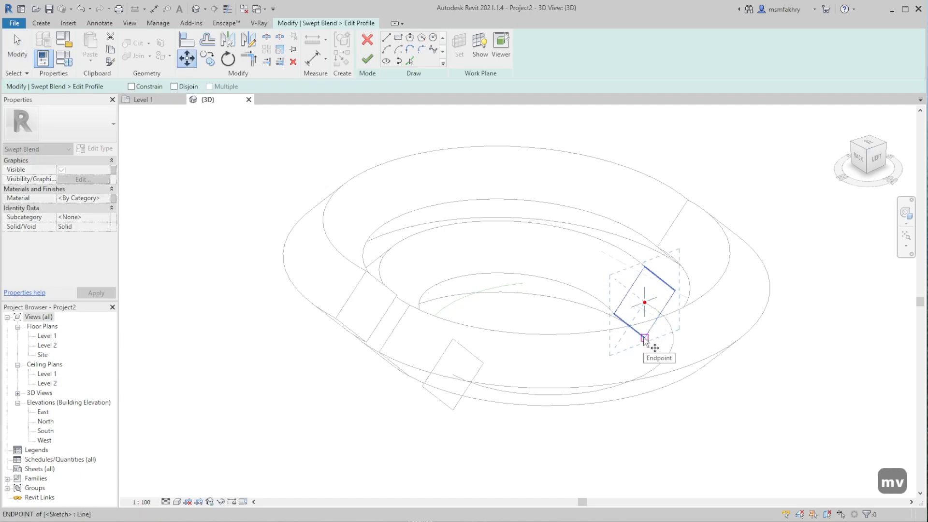
{"action": "left_click", "coordinate": [644, 338]}
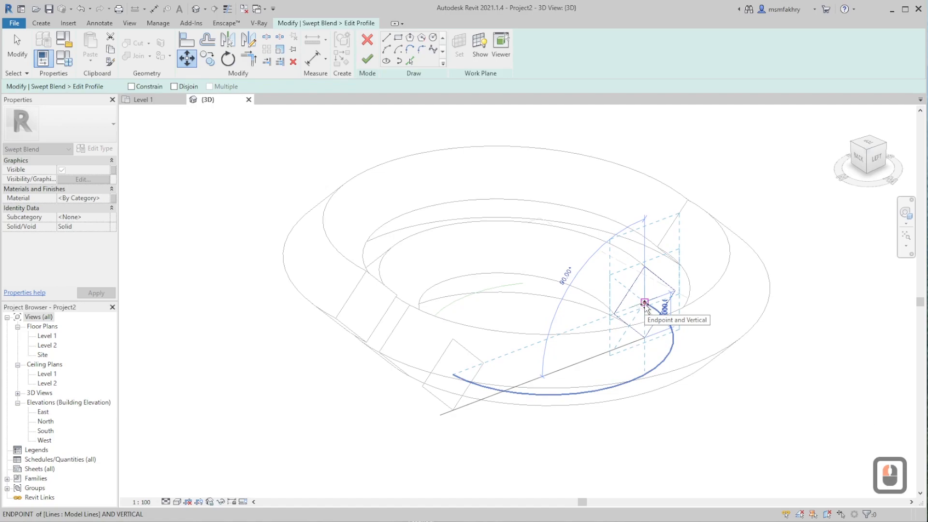
{"action": "left_click", "coordinate": [645, 303]}
{"action": "mouse_move", "coordinate": [735, 300]}
{"action": "middle_mouse_down", "text": "shift"}
{"action": "mouse_move", "coordinate": [636, 314]}
{"action": "mouse_move", "coordinate": [706, 282]}
{"action": "mouse_move", "coordinate": [659, 282]}
{"action": "mouse_move", "coordinate": [669, 288]}
{"action": "middle_mouse_up", "text": "shift"}
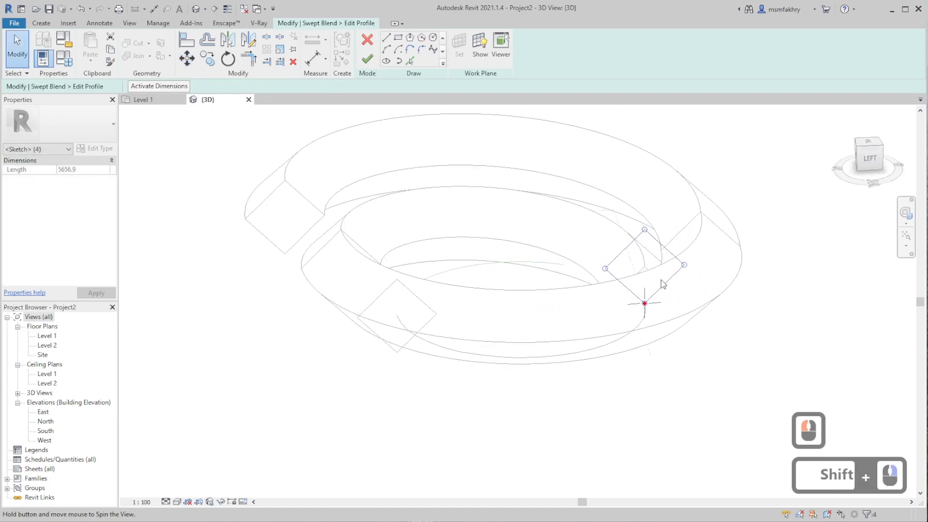
{"action": "right_click_drag", "start_coordinate": [655, 213], "coordinate": [691, 233], "text": "shift"}
Step: Finish the raised profile, the swept blend and the in-place model of the lowest half-ring
{"action": "left_click", "coordinate": [363, 58]}
{"action": "left_click", "coordinate": [375, 57]}
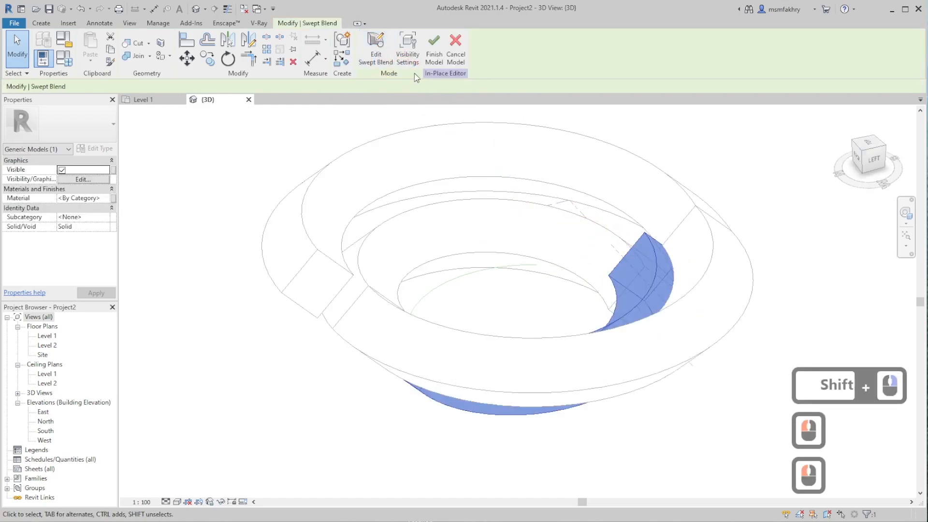
{"action": "left_click", "coordinate": [432, 63]}
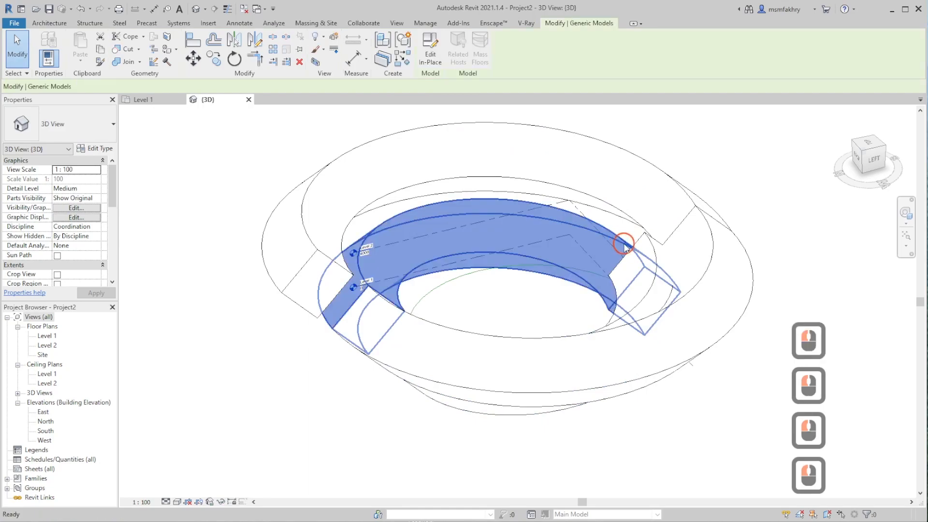
Step: Edit the adjoining end profile of the second half-ring and move its whole square upward from its lowest corner to the profile's center point
{"action": "double_click", "coordinate": [637, 265]}
{"action": "double_click", "coordinate": [619, 240]}
{"action": "double_click", "coordinate": [657, 275]}
{"action": "key", "text": "Tab"}
{"action": "left_click", "coordinate": [657, 277]}
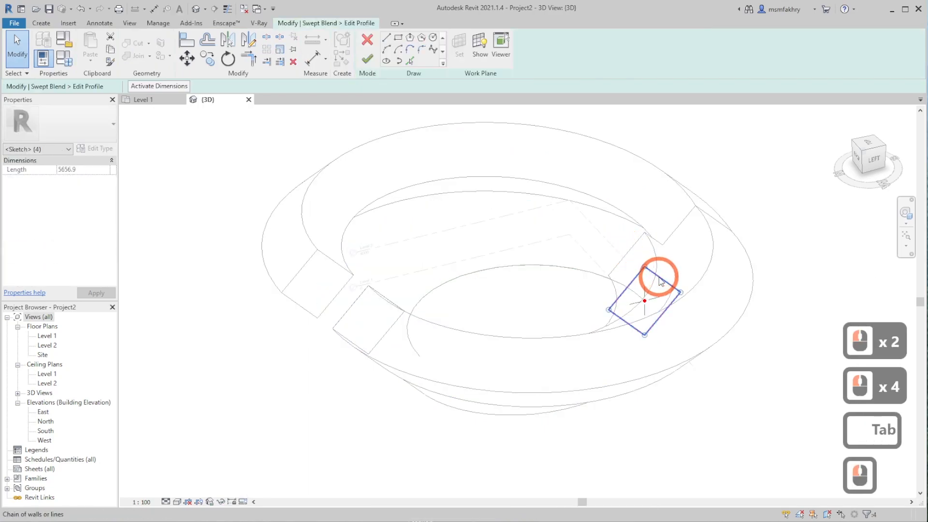
{"action": "left_click", "coordinate": [187, 60]}
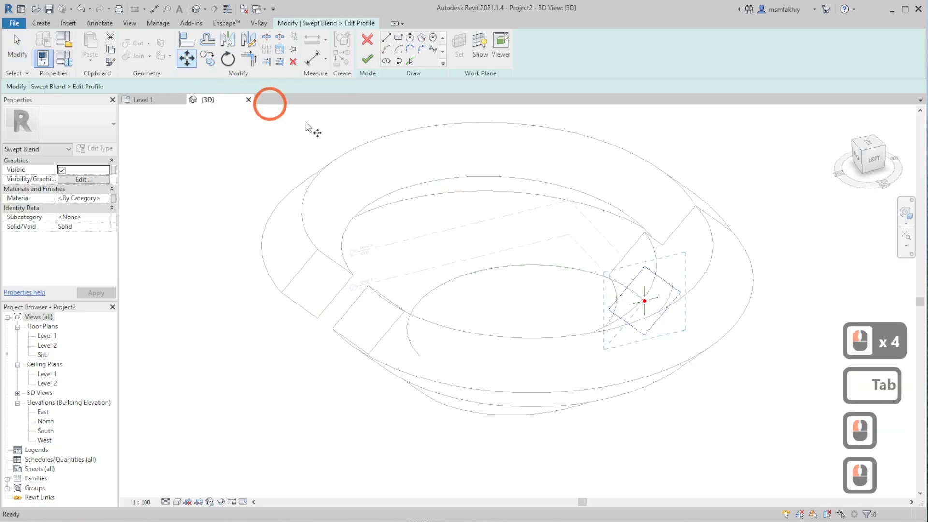
{"action": "left_click", "coordinate": [644, 335]}
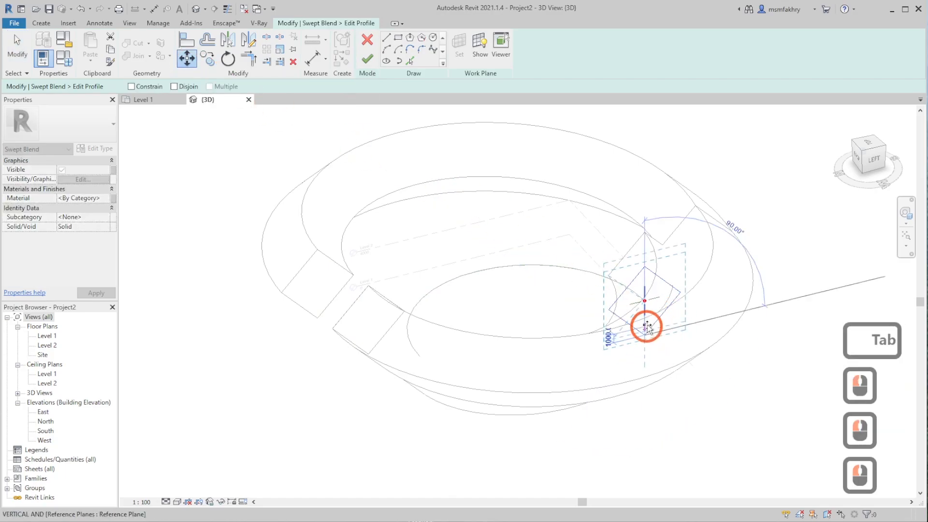
{"action": "left_click", "coordinate": [645, 300]}
Step: Finish the raised profile, the swept blend and the in-place model of the second half-ring
{"action": "left_click", "coordinate": [368, 59]}
{"action": "left_click", "coordinate": [369, 62]}
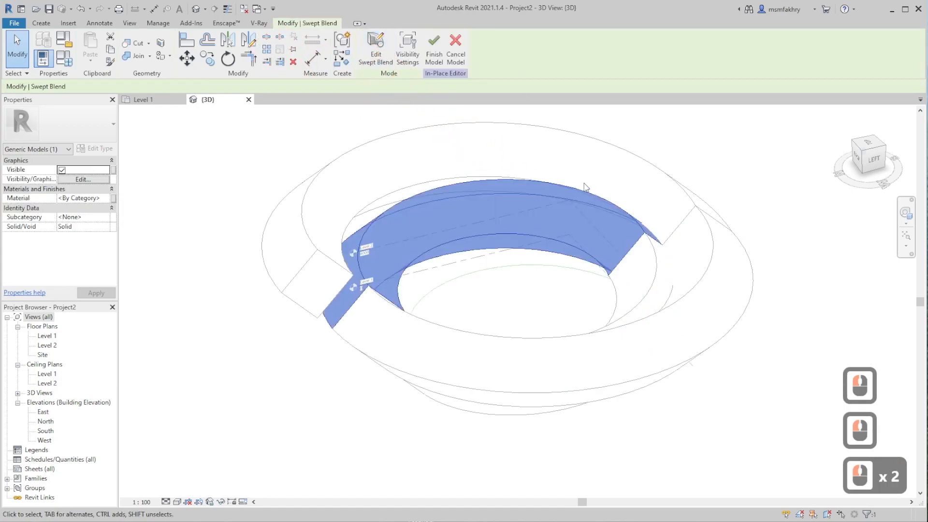
{"action": "left_click", "coordinate": [432, 42]}
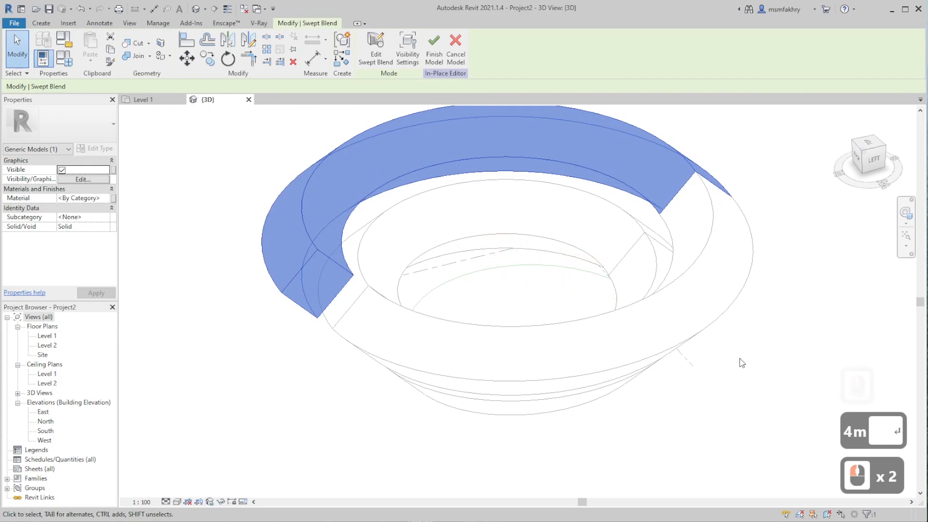
Step: Clear the selection and finish the in-place model of the topmost half-ring
{"action": "middle_click_drag", "start_coordinate": [742, 362], "coordinate": [677, 338], "text": "shift"}
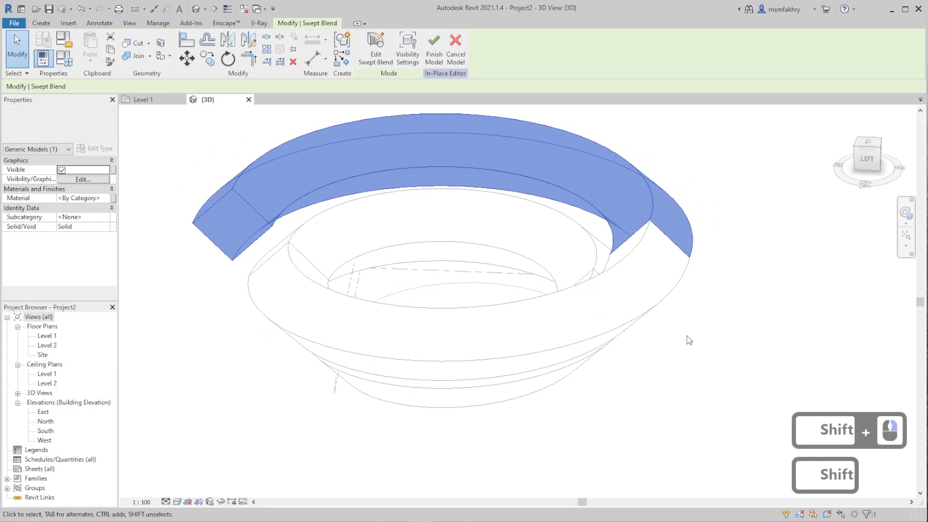
{"action": "left_click", "coordinate": [700, 327]}
{"action": "middle_click", "coordinate": [576, 249]}
{"action": "middle_click", "coordinate": [540, 252]}
{"action": "middle_click_drag", "start_coordinate": [540, 253], "coordinate": [706, 206], "text": "shift"}
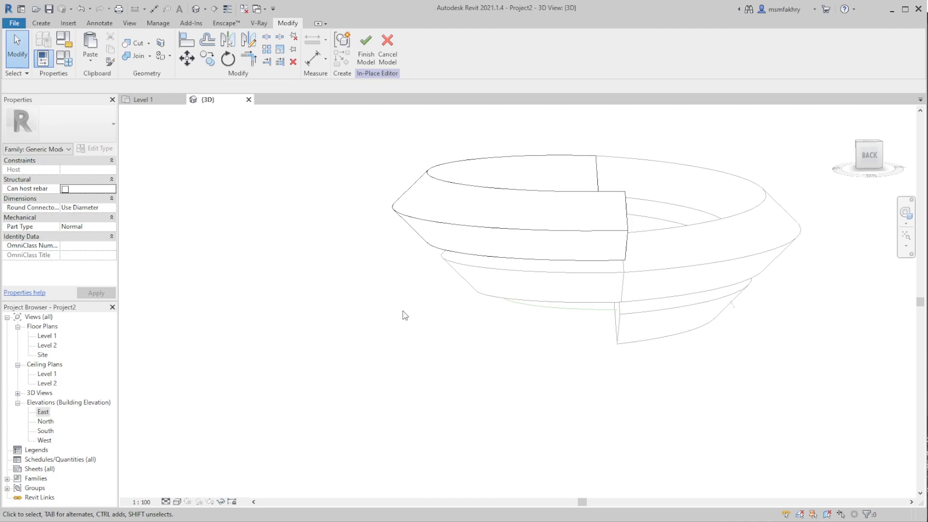
{"action": "left_click", "coordinate": [366, 59]}
{"action": "left_click", "coordinate": [332, 149]}
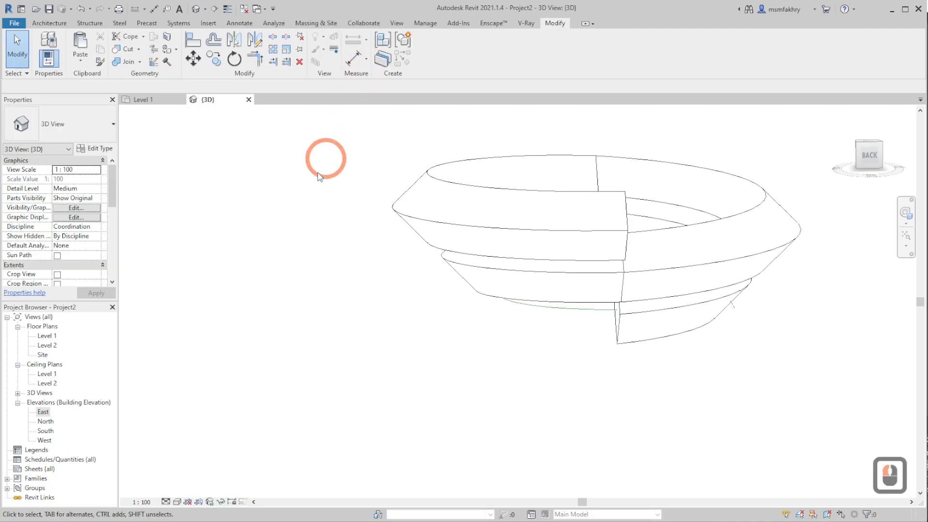
Step: In the Site floor plan, draw a horizontal reference plane leftward from the middle of the outermost half-ring's upper end edge
{"action": "double_click", "coordinate": [44, 356]}
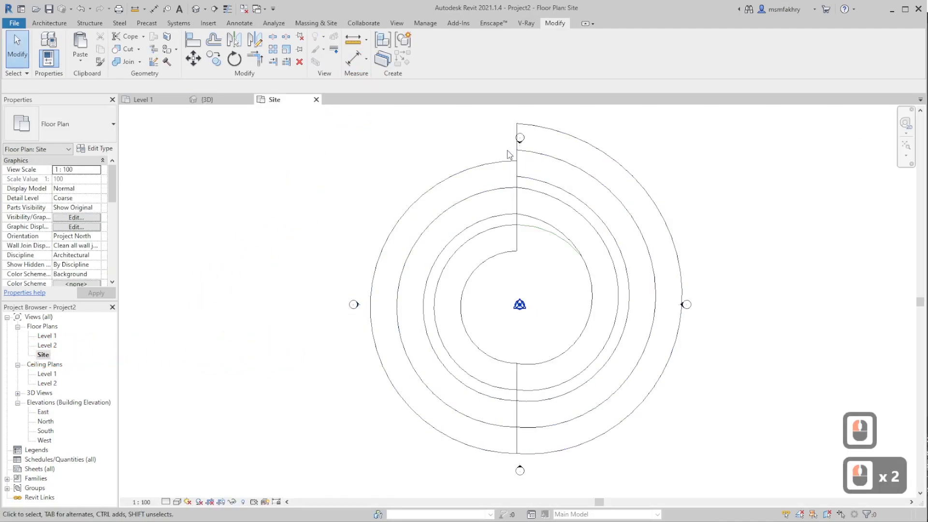
{"action": "left_click", "coordinate": [49, 24]}
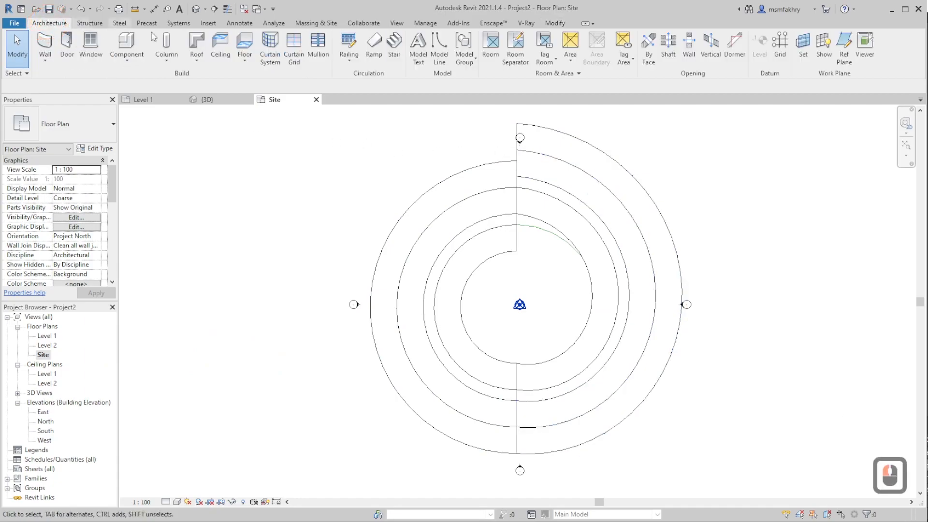
{"action": "left_click", "coordinate": [845, 63]}
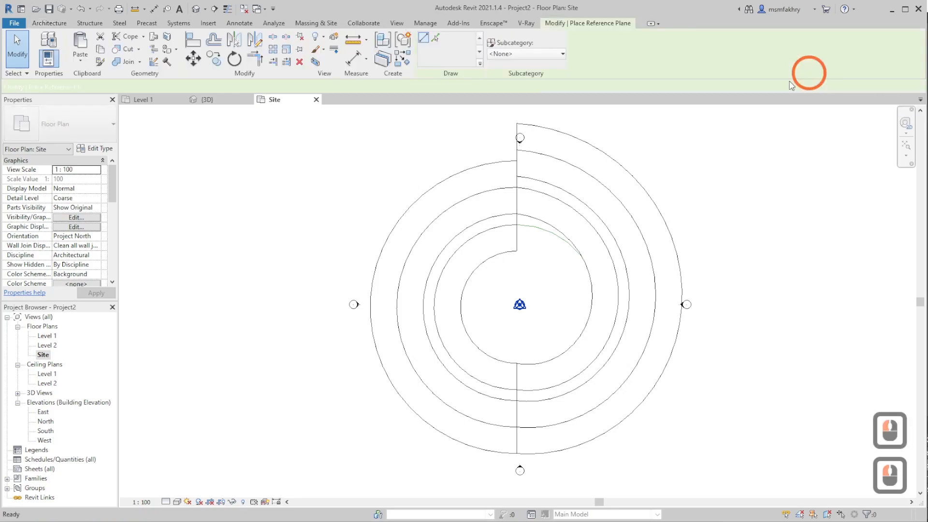
{"action": "left_click", "coordinate": [516, 150]}
{"action": "left_click", "coordinate": [441, 149]}
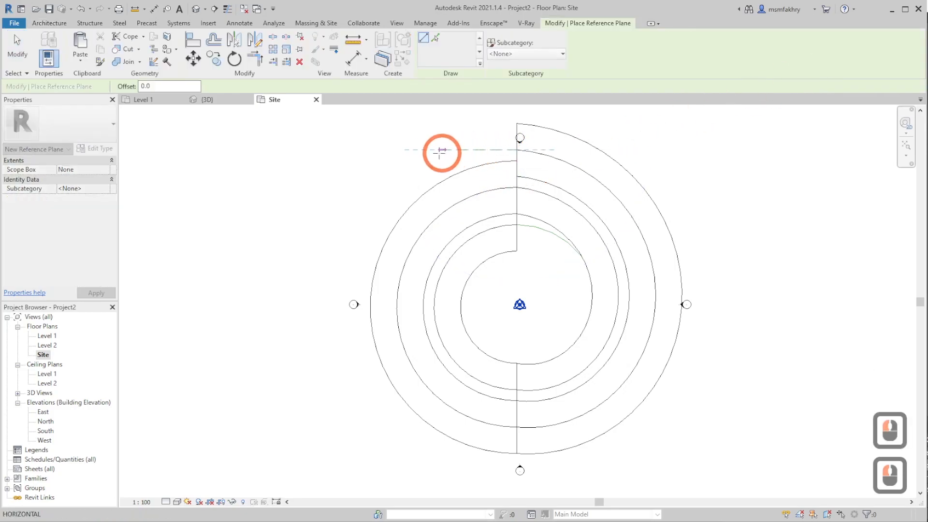
{"action": "left_click", "coordinate": [301, 149]}
Step: Name the new reference plane "a" and return to the 3D view
{"action": "left_click", "coordinate": [311, 145]}
{"action": "type", "text": "a"}
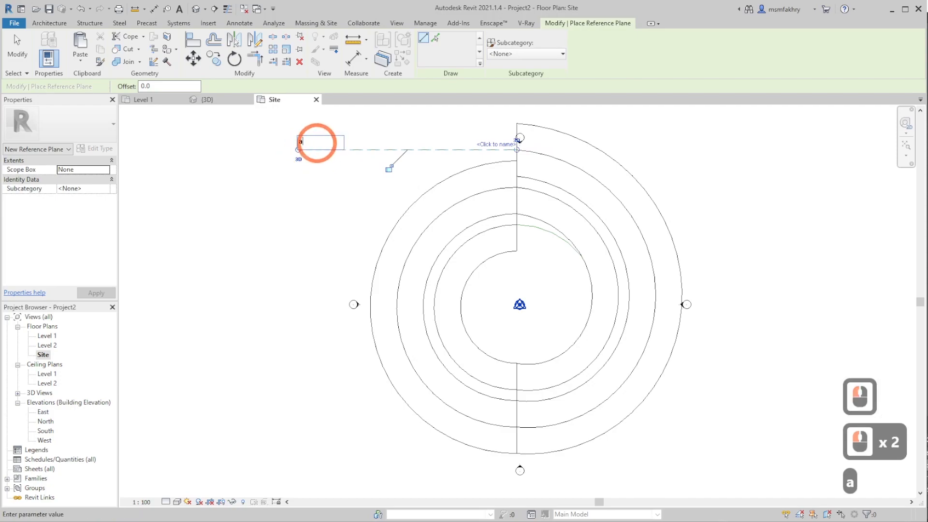
{"action": "left_click", "coordinate": [319, 186]}
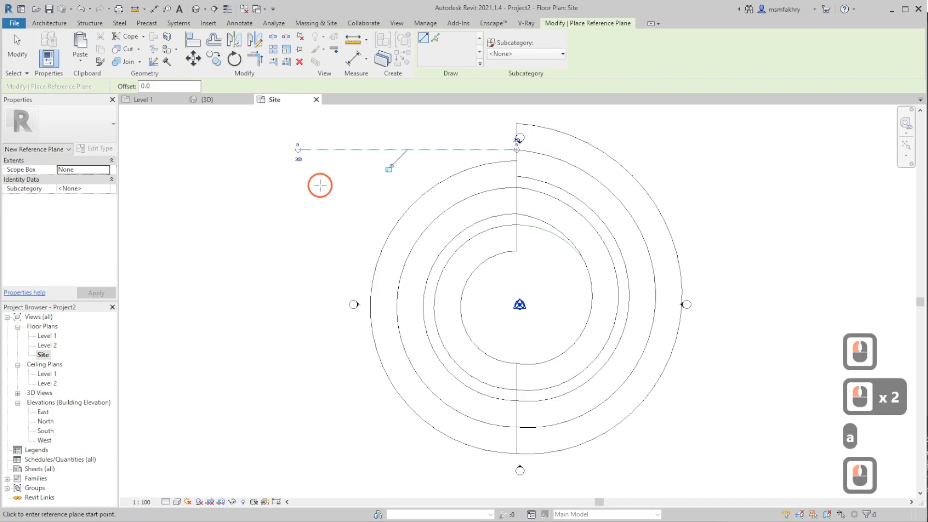
{"action": "left_click", "coordinate": [223, 102]}
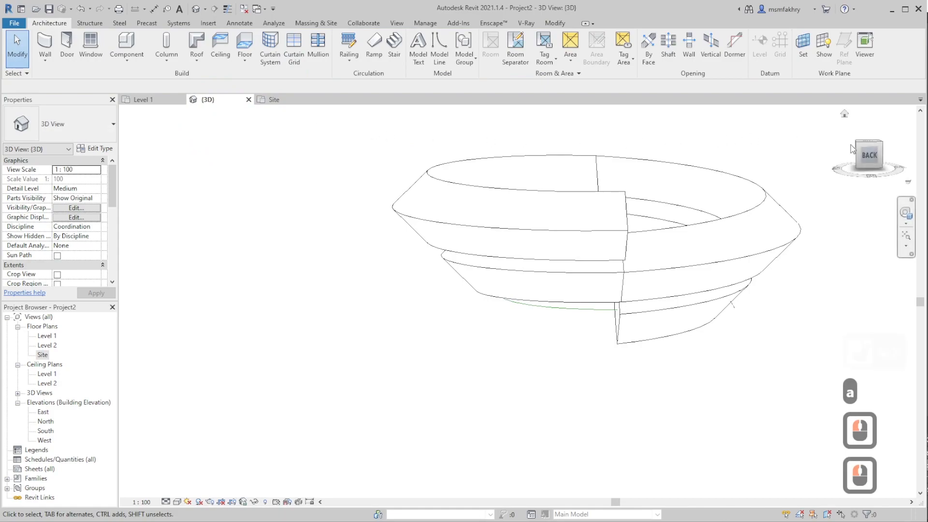
Step: Facing the back of the model, create an in-place component in the Generic Models category named "extension"
{"action": "left_click", "coordinate": [870, 157]}
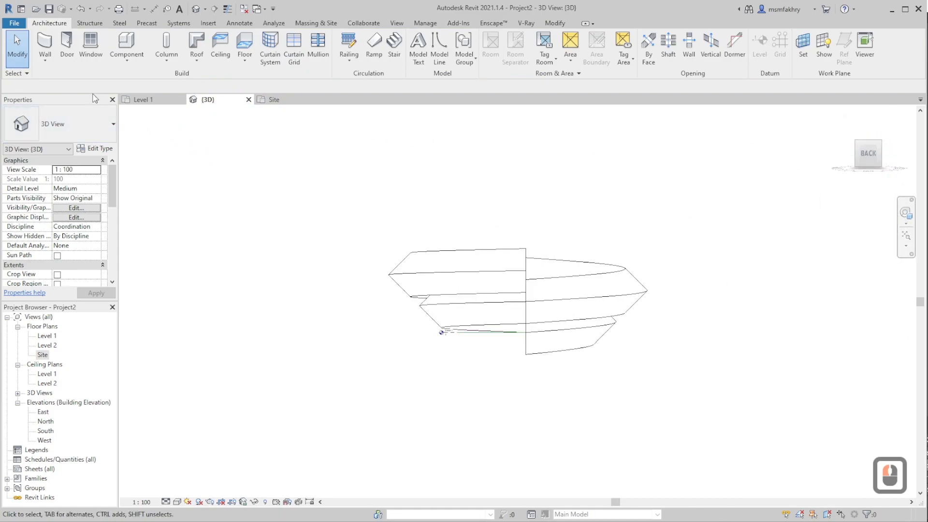
{"action": "left_click", "coordinate": [126, 62]}
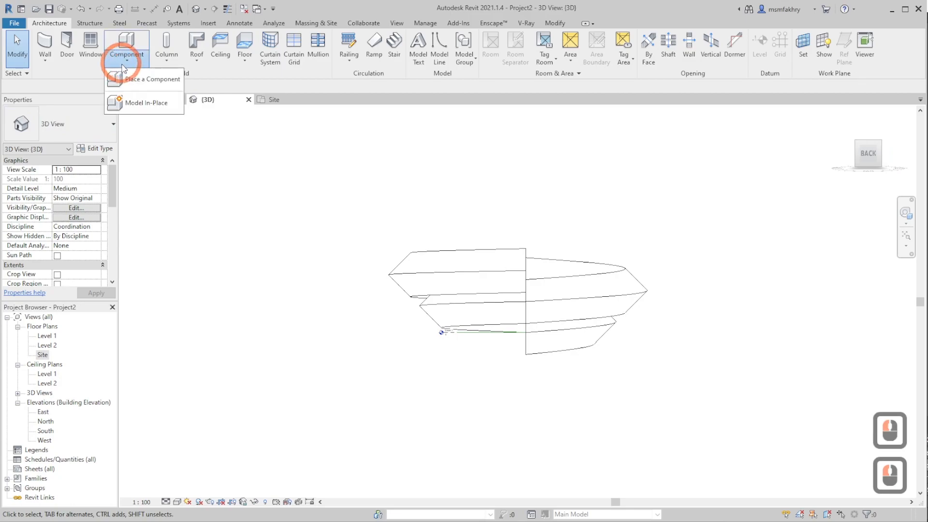
{"action": "left_click", "coordinate": [140, 103]}
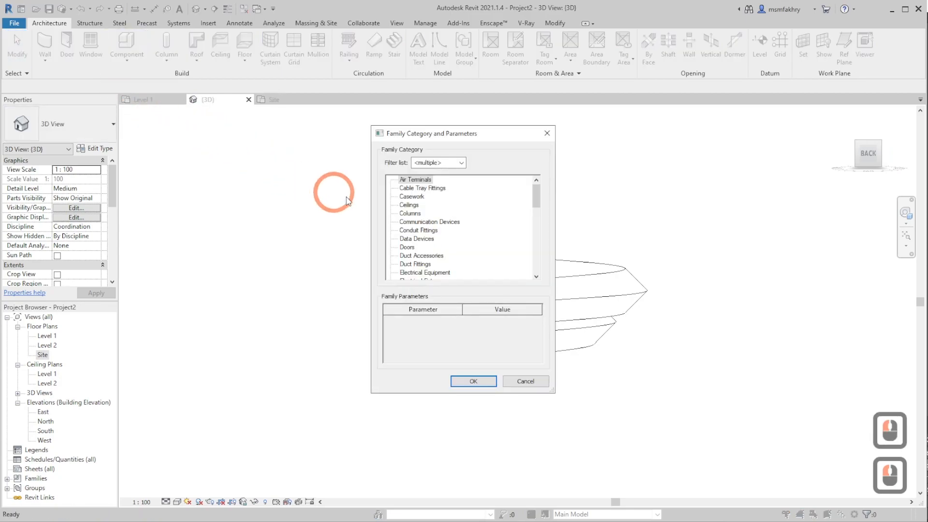
{"action": "left_click_drag", "start_coordinate": [535, 203], "coordinate": [534, 214]}
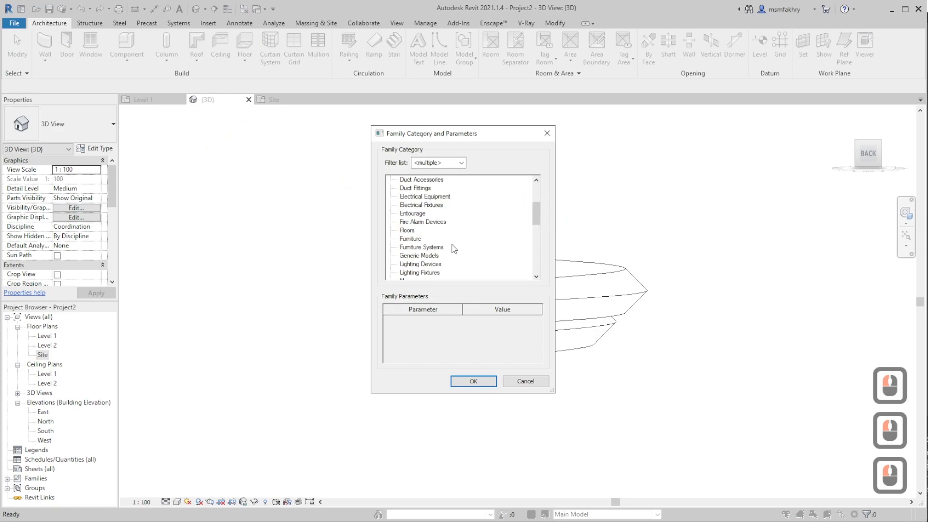
{"action": "left_click", "coordinate": [426, 256]}
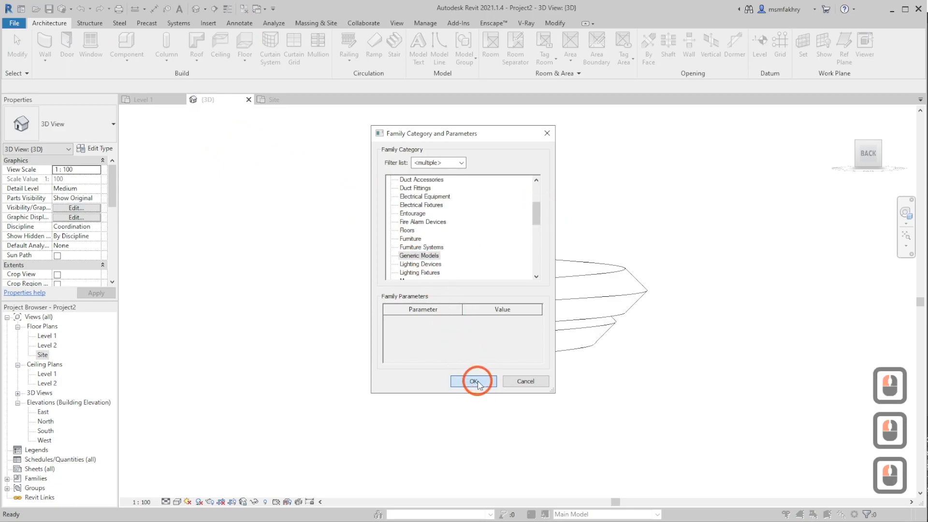
{"action": "left_click", "coordinate": [476, 381]}
{"action": "type", "text": "extension"}
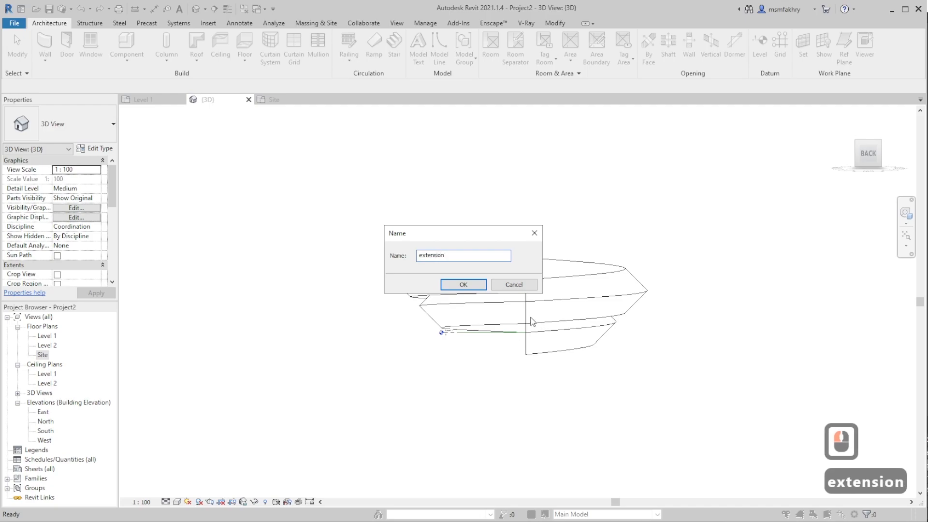
{"action": "left_click", "coordinate": [463, 285]}
{"action": "left_click", "coordinate": [474, 346]}
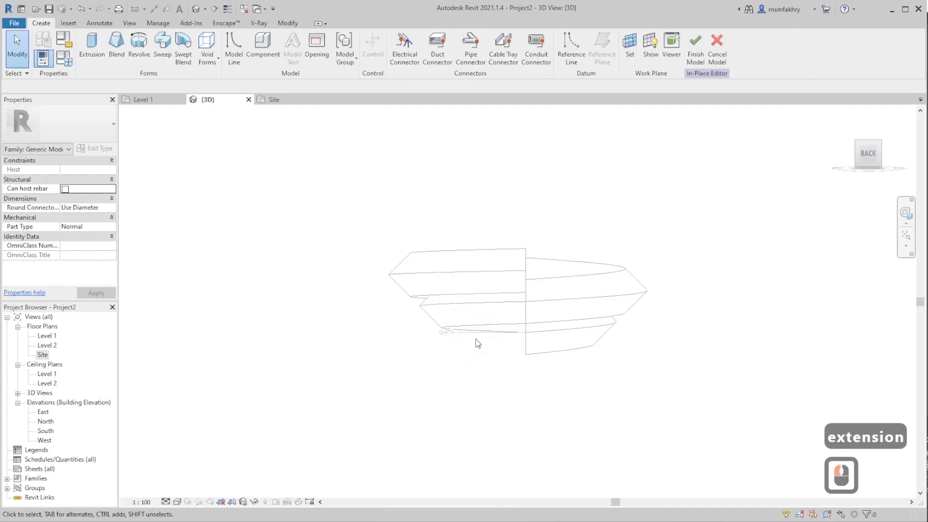
Step: Start a swept blend path sketch and set its work plane to Reference Plane : a
{"action": "left_click", "coordinate": [185, 62]}
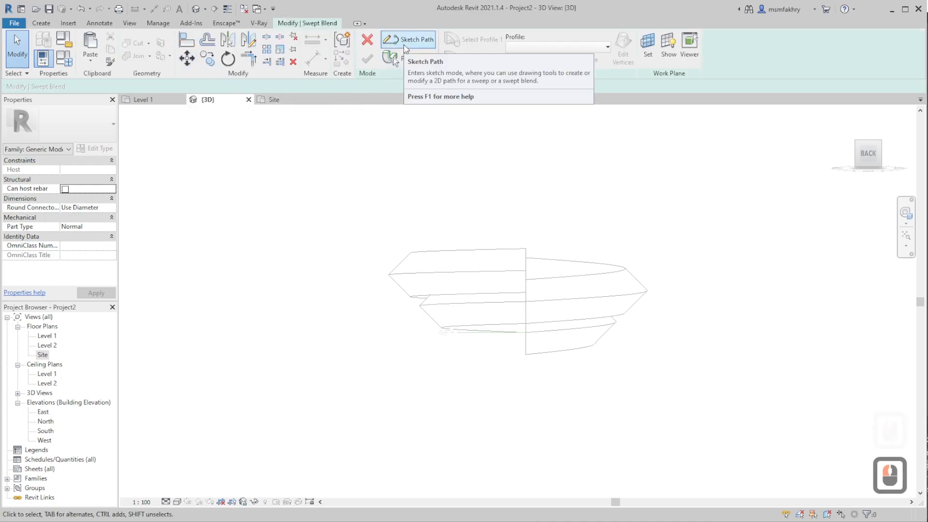
{"action": "left_click", "coordinate": [404, 43]}
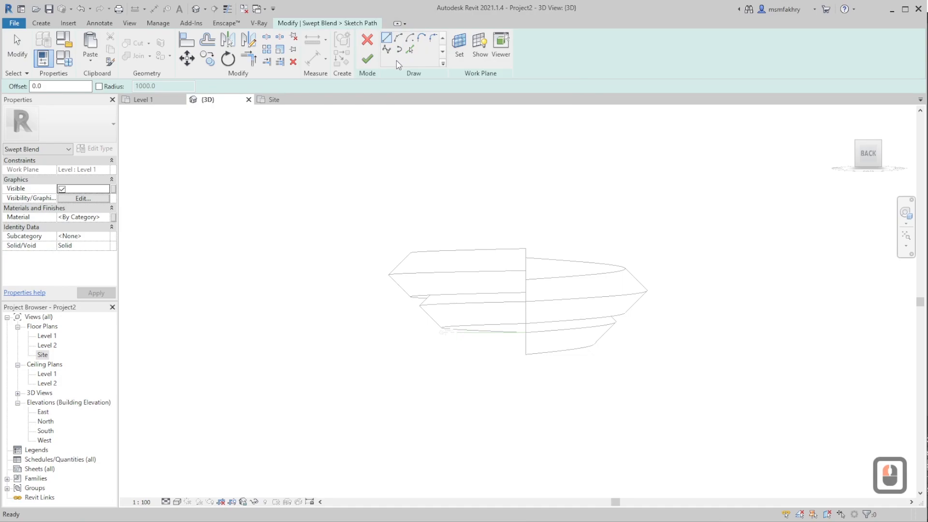
{"action": "left_click", "coordinate": [386, 49]}
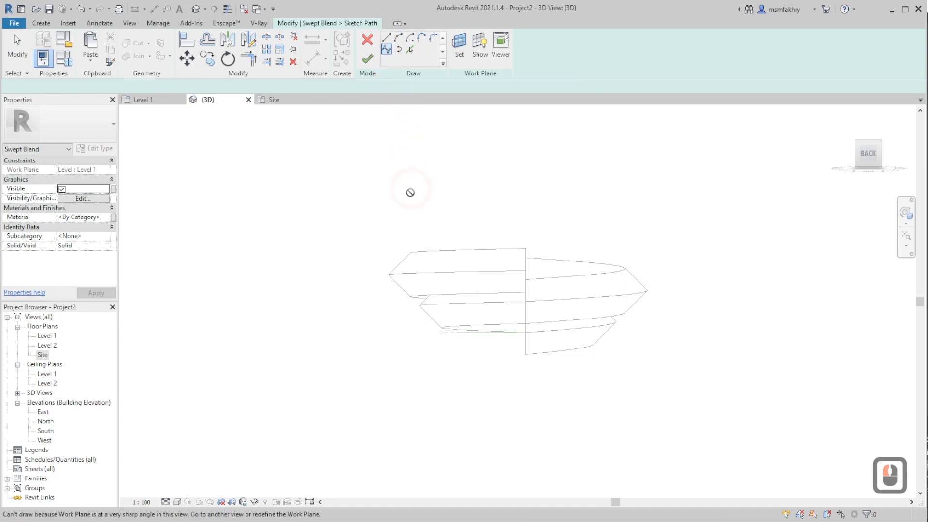
{"action": "left_click", "coordinate": [455, 61]}
{"action": "left_click", "coordinate": [459, 269]}
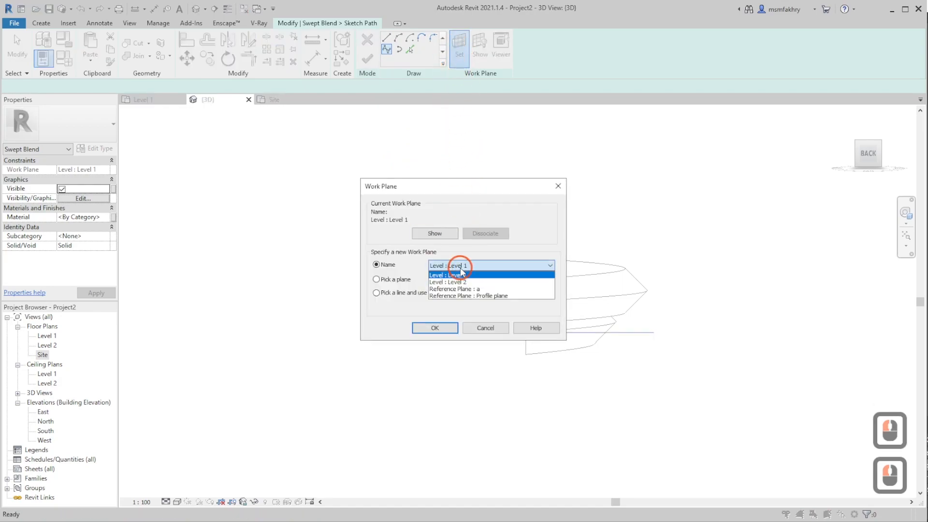
{"action": "left_click", "coordinate": [465, 289]}
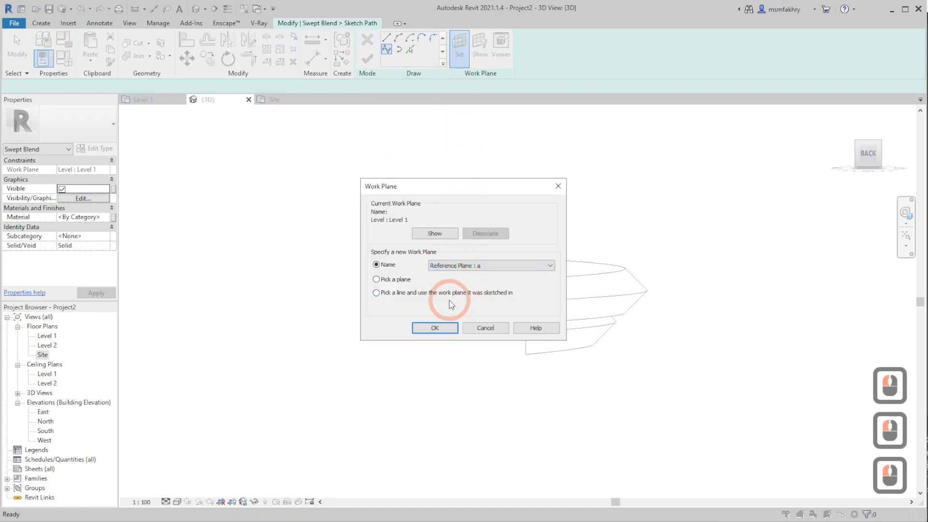
{"action": "left_click", "coordinate": [435, 328]}
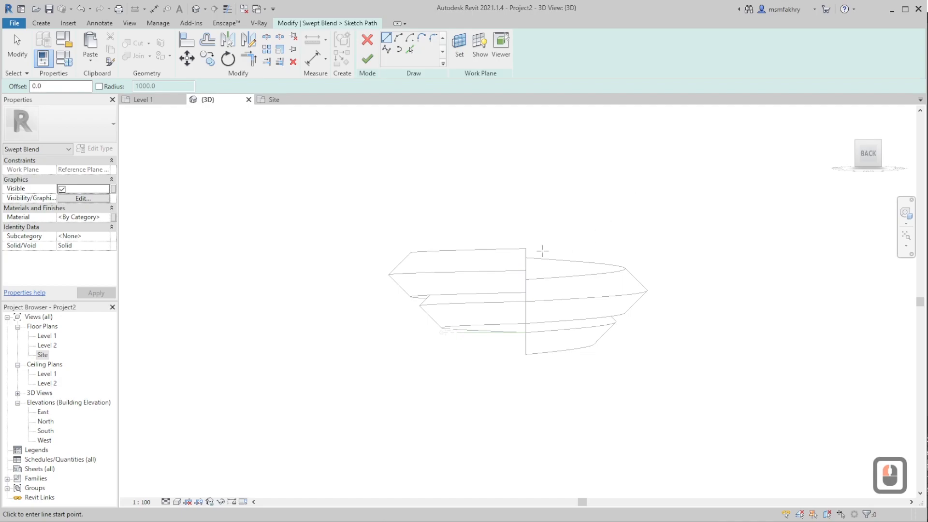
Step: Sketch a spline path from the middle of the topmost half-ring's end face, running horizontally outward and curving vertically upward, and finish the path
{"action": "left_click", "coordinate": [386, 51]}
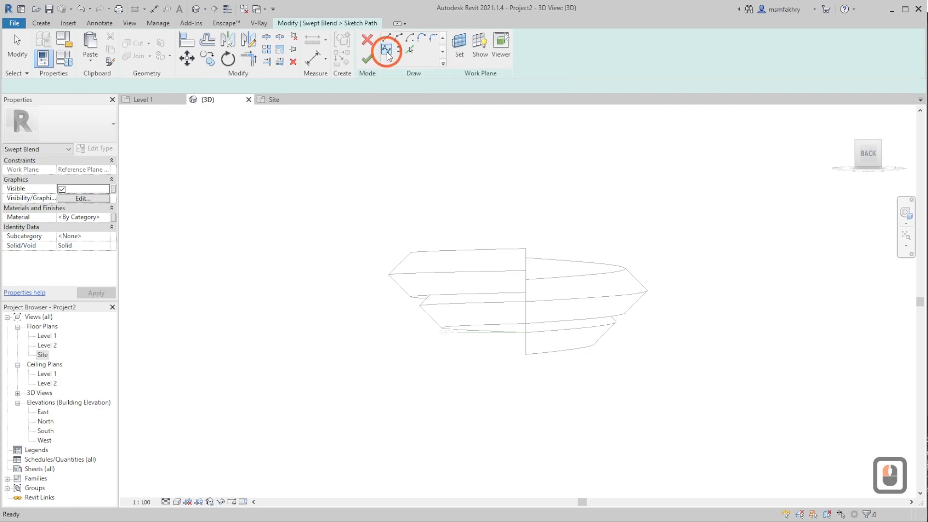
{"action": "left_click", "coordinate": [526, 271]}
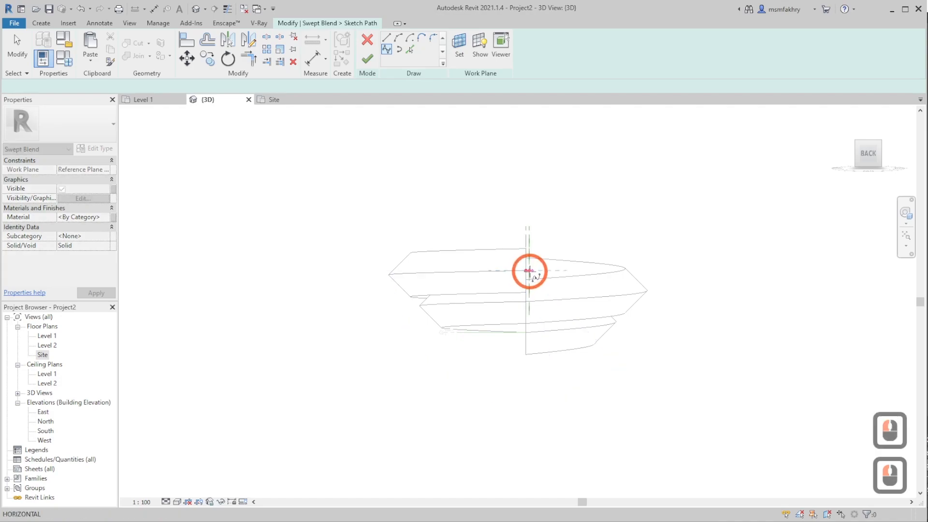
{"action": "left_click", "coordinate": [607, 270]}
{"action": "left_click", "coordinate": [614, 270]}
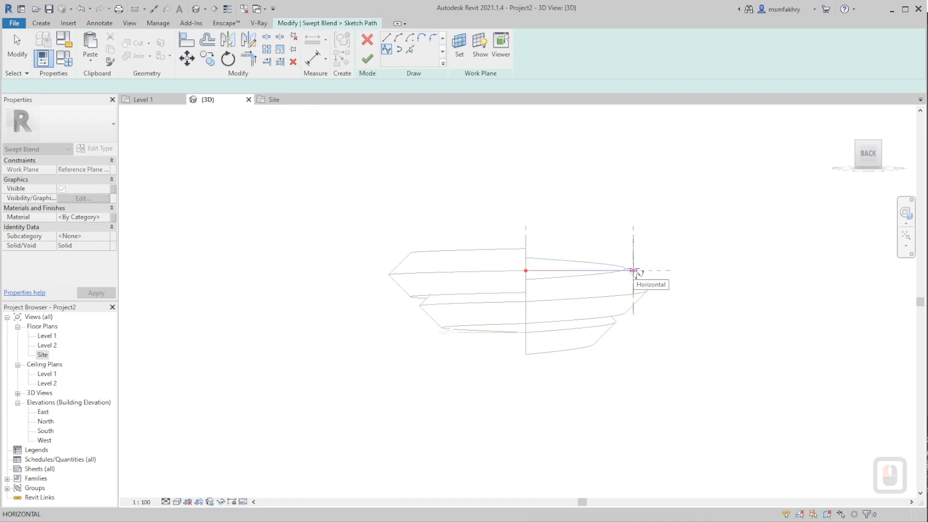
{"action": "left_click", "coordinate": [634, 270]}
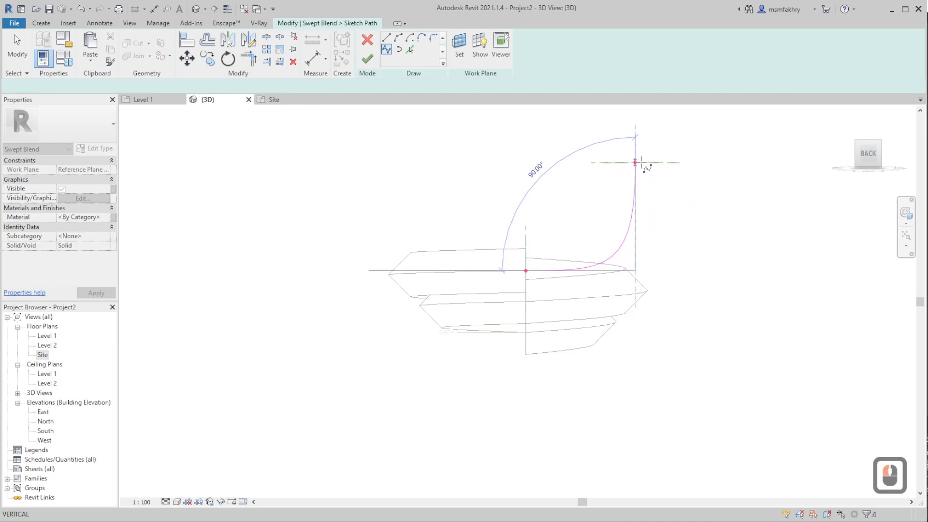
{"action": "left_click", "coordinate": [636, 132]}
{"action": "mouse_move", "coordinate": [636, 131]}
{"action": "middle_mouse_down", "text": "shift"}
{"action": "mouse_move", "coordinate": [646, 155]}
{"action": "mouse_move", "coordinate": [640, 128]}
{"action": "middle_mouse_up", "text": "shift"}
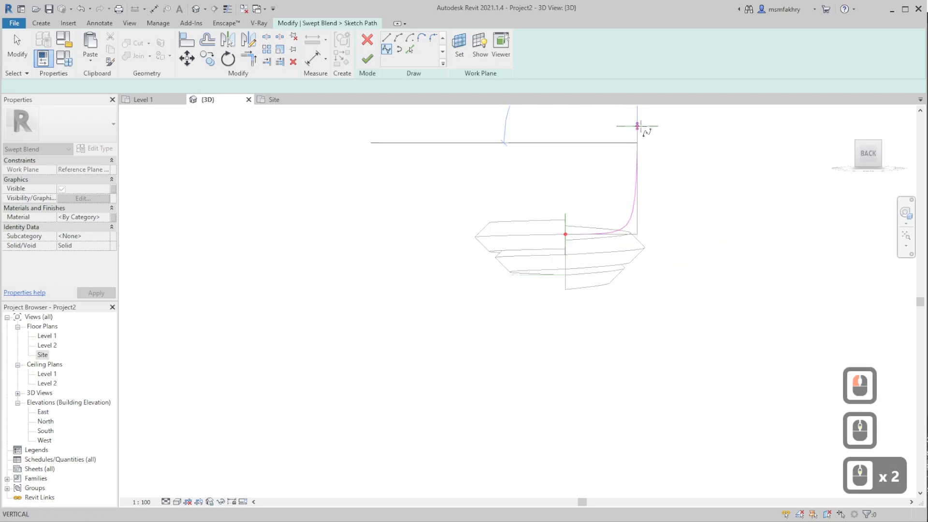
{"action": "left_click", "coordinate": [638, 120]}
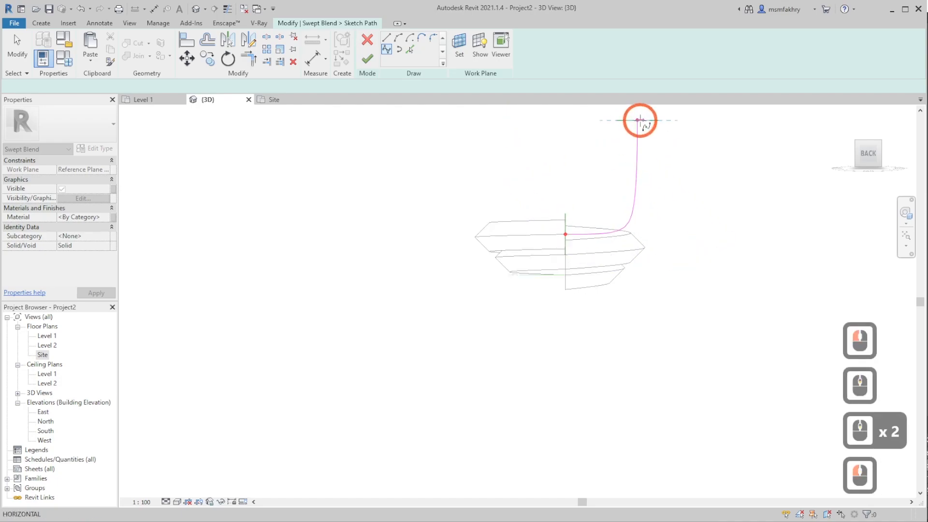
{"action": "key", "text": "Escape"}
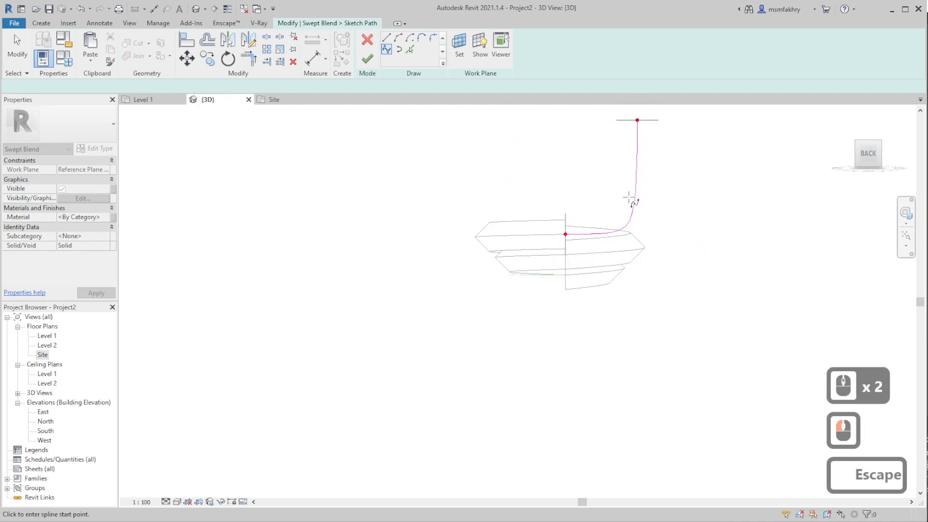
{"action": "left_click", "coordinate": [369, 60]}
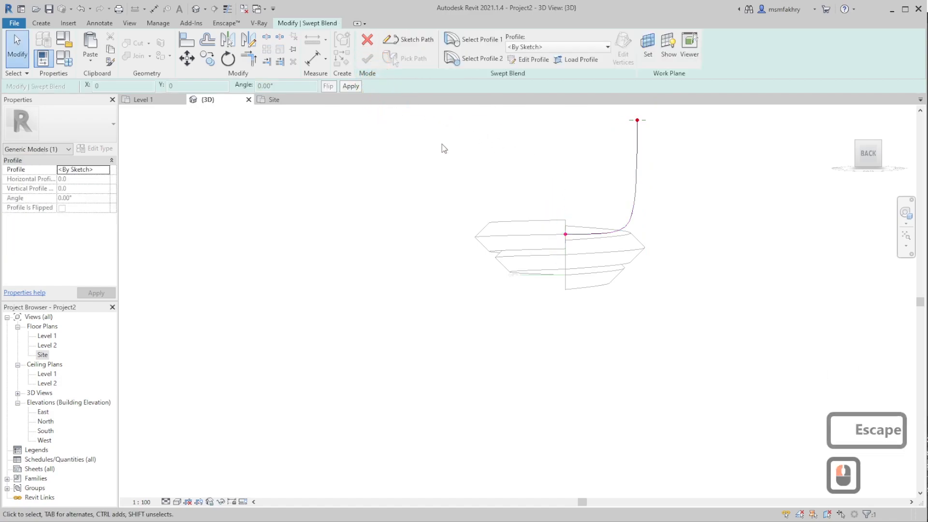
Step: Create the swept blend's first profile by picking the four edges of the topmost half-ring's end face, and finish the profile
{"action": "middle_click_drag", "start_coordinate": [573, 197], "coordinate": [528, 192], "text": "shift"}
{"action": "scroll", "coordinate": [551, 143], "scroll_direction": "up", "scroll_amount": 2}
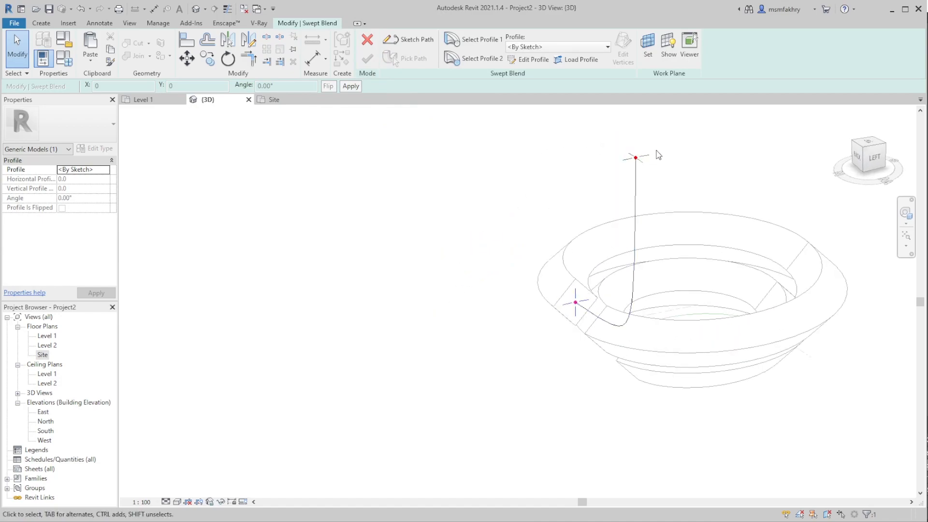
{"action": "left_click", "coordinate": [478, 39]}
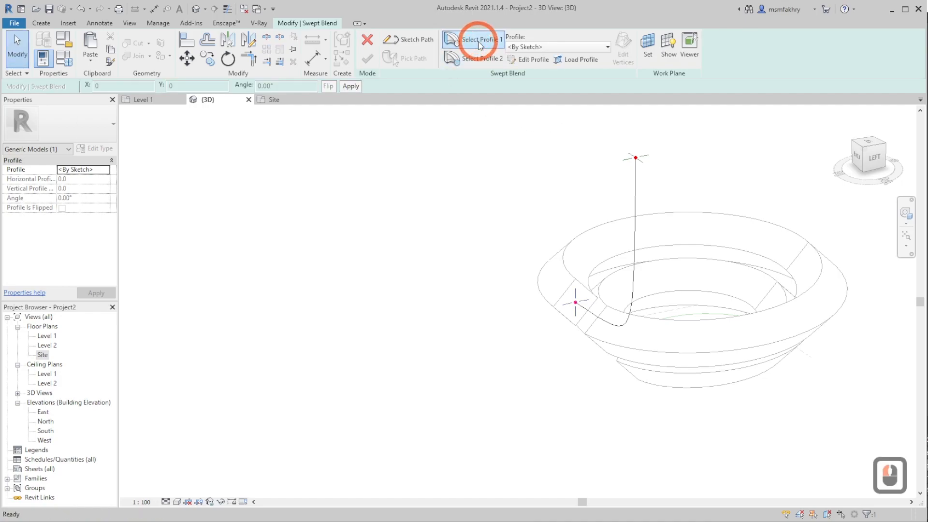
{"action": "left_click", "coordinate": [533, 60]}
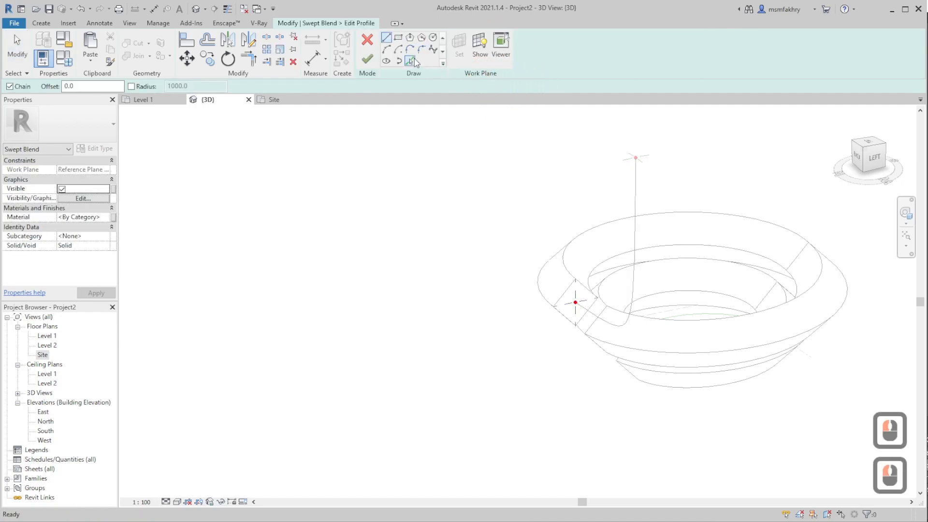
{"action": "left_click", "coordinate": [409, 61]}
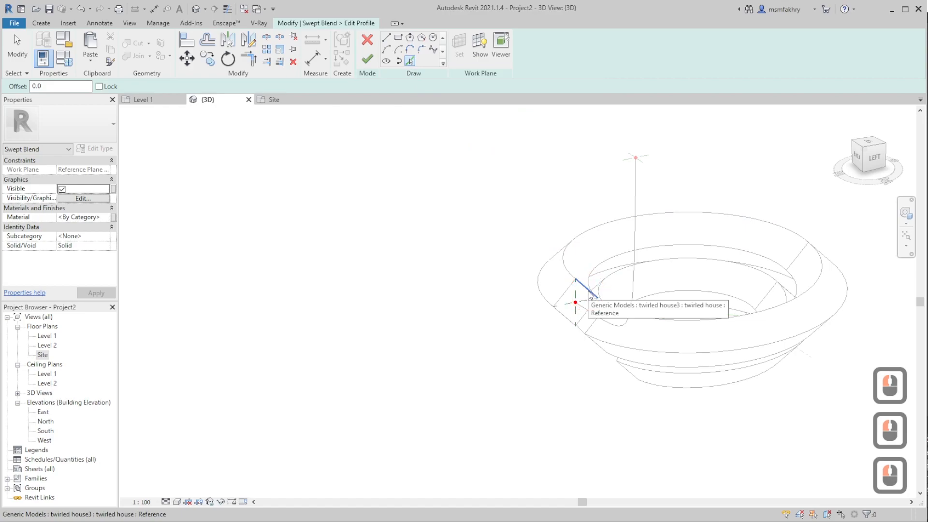
{"action": "left_click", "coordinate": [585, 311]}
{"action": "left_click", "coordinate": [572, 321]}
{"action": "left_click", "coordinate": [563, 287]}
{"action": "left_click", "coordinate": [565, 291]}
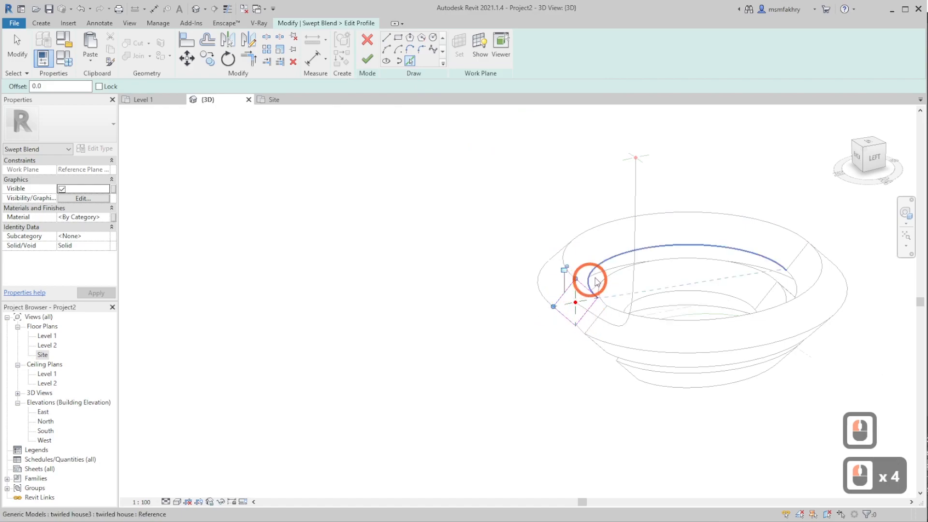
{"action": "left_click", "coordinate": [368, 59]}
Step: Sketch the second profile as a four-sided inscribed polygon with a 4 m radius centred on the path's upper end, and finish the swept blend
{"action": "left_click", "coordinate": [480, 58]}
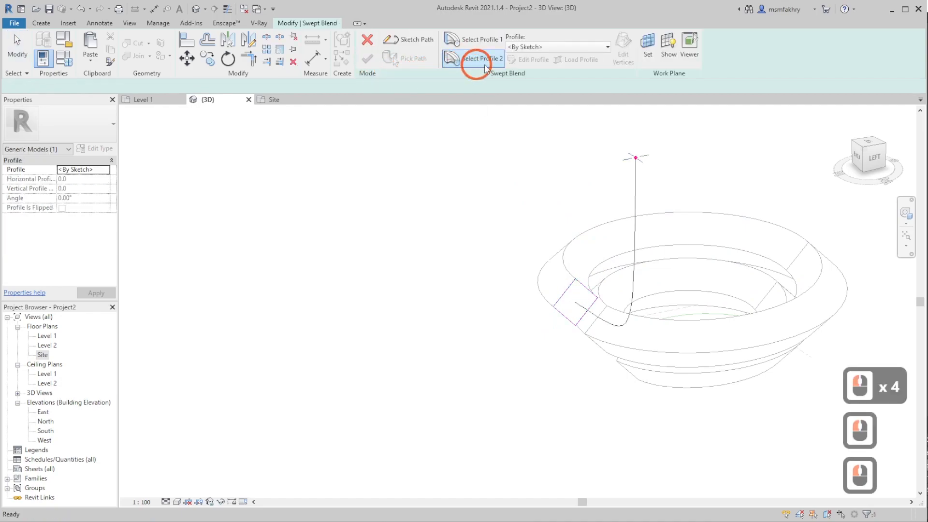
{"action": "left_click", "coordinate": [532, 62]}
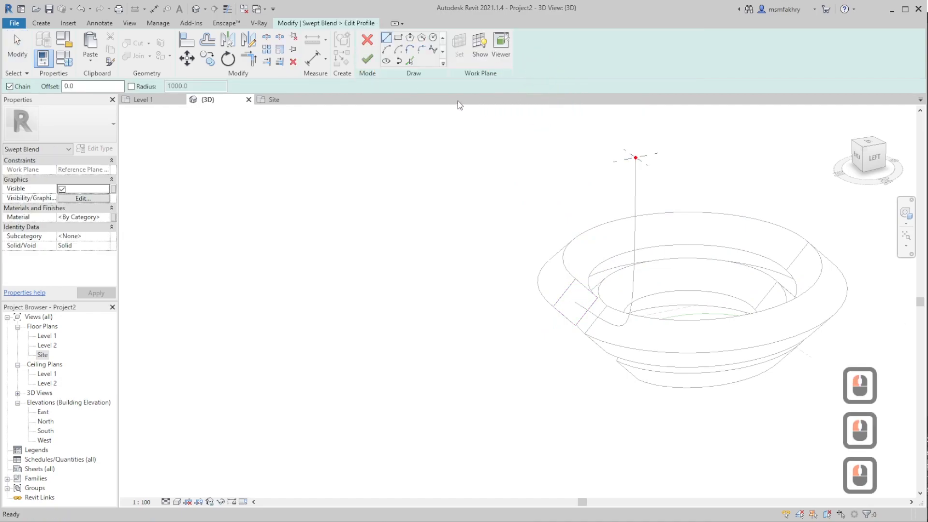
{"action": "left_click", "coordinate": [411, 38]}
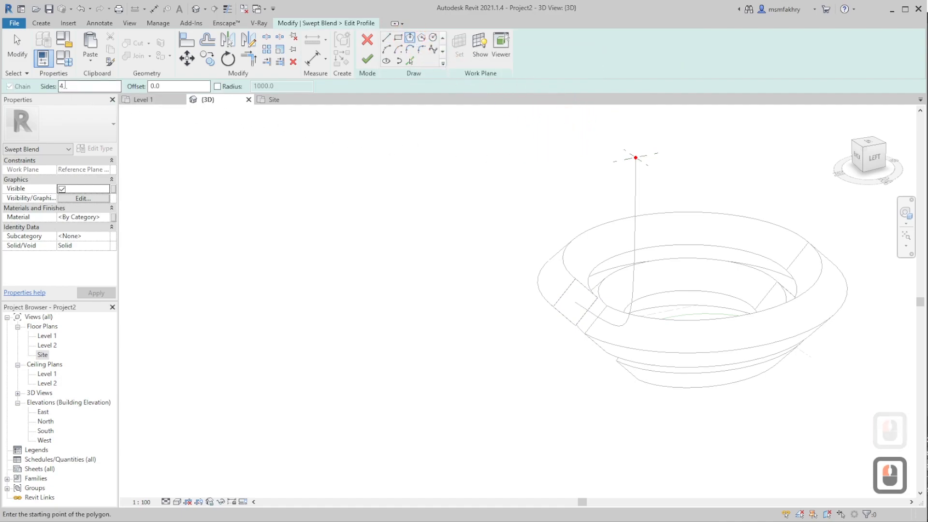
{"action": "left_click", "coordinate": [636, 157]}
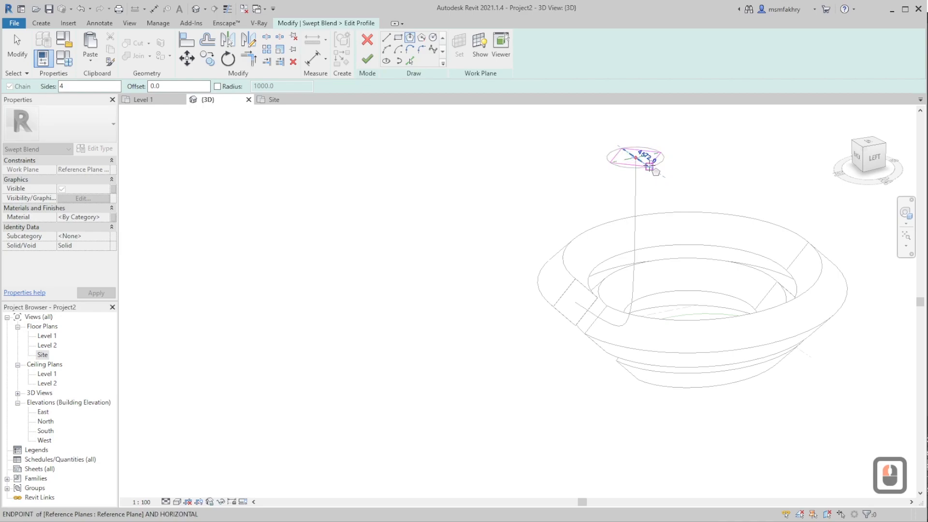
{"action": "type", "text": "4m"}
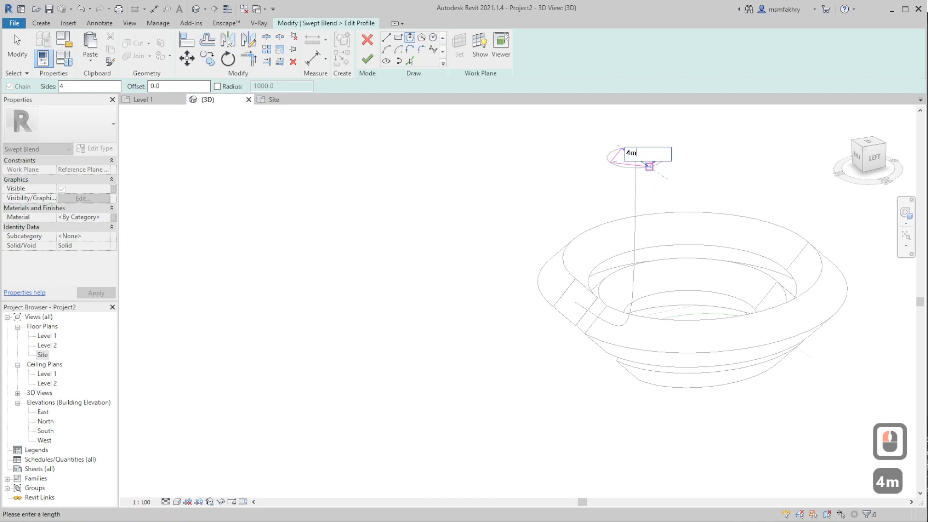
{"action": "key", "text": "Return"}
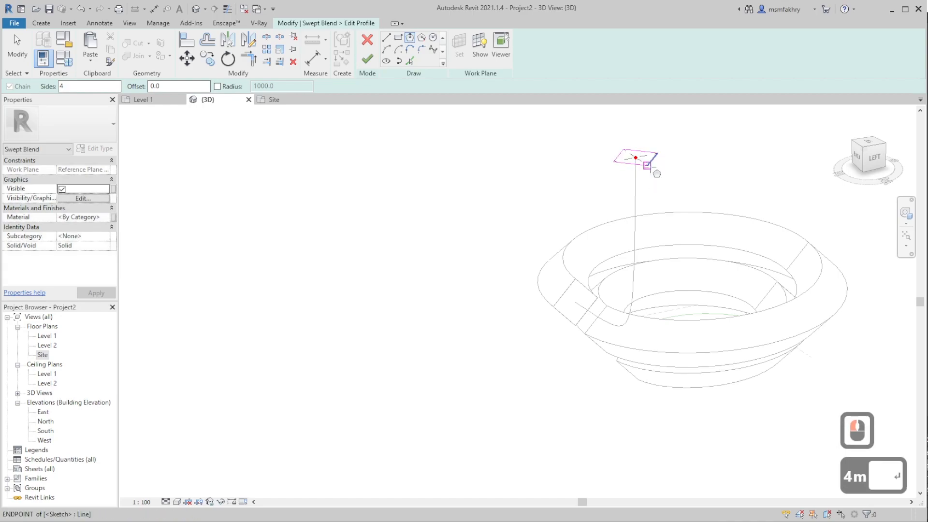
{"action": "left_click", "coordinate": [366, 62]}
{"action": "left_click", "coordinate": [365, 62]}
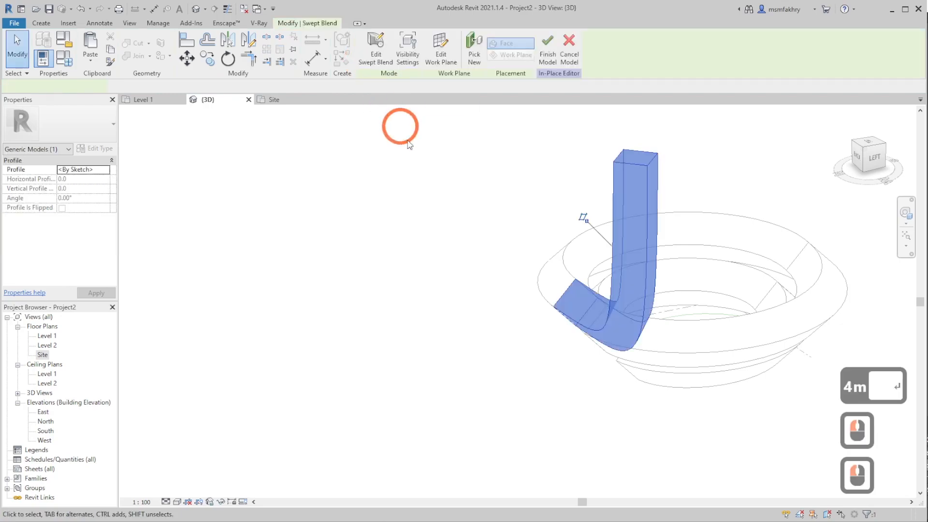
Step: Mirror a copy of the upward extension in the East elevation across a drawn vertical axis through the middle of the rings
{"action": "middle_click_drag", "start_coordinate": [489, 311], "coordinate": [679, 314], "text": "shift"}
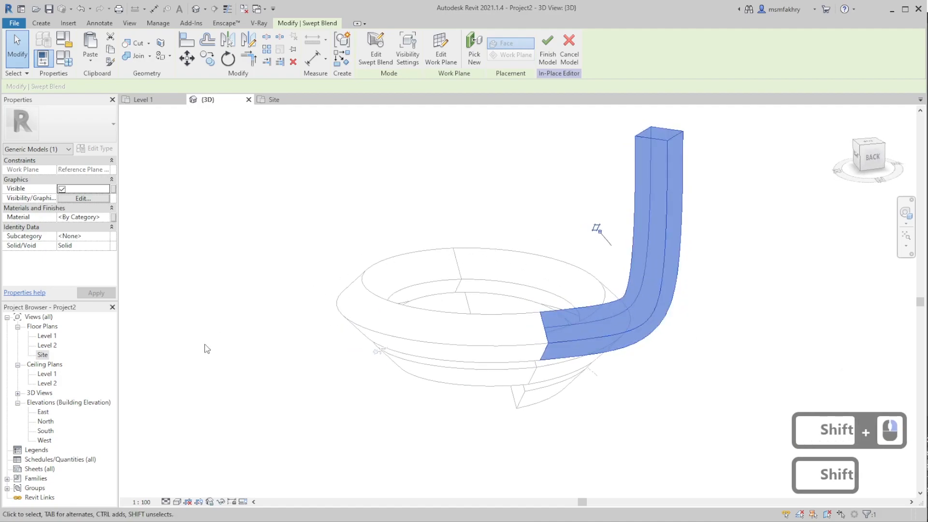
{"action": "double_click", "coordinate": [43, 411]}
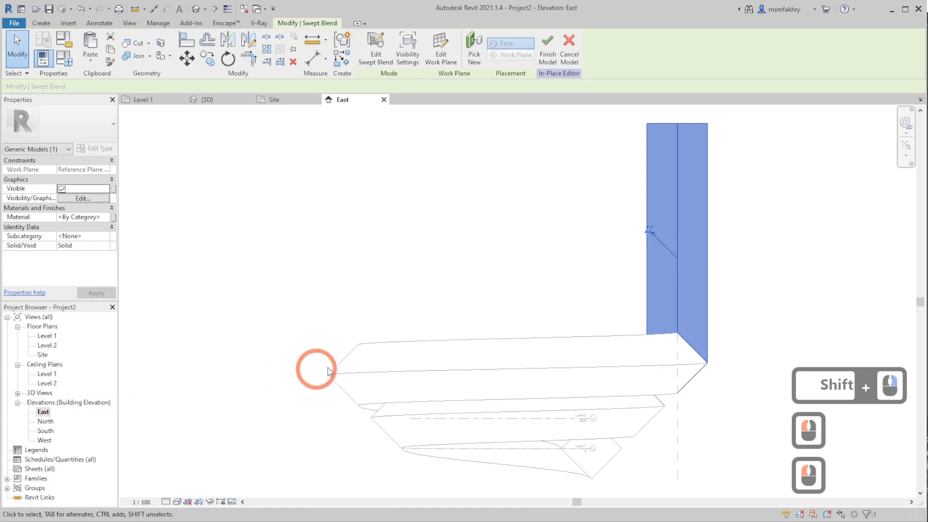
{"action": "scroll", "coordinate": [513, 233], "scroll_direction": "down", "scroll_amount": 1}
{"action": "key", "text": "Escape"}
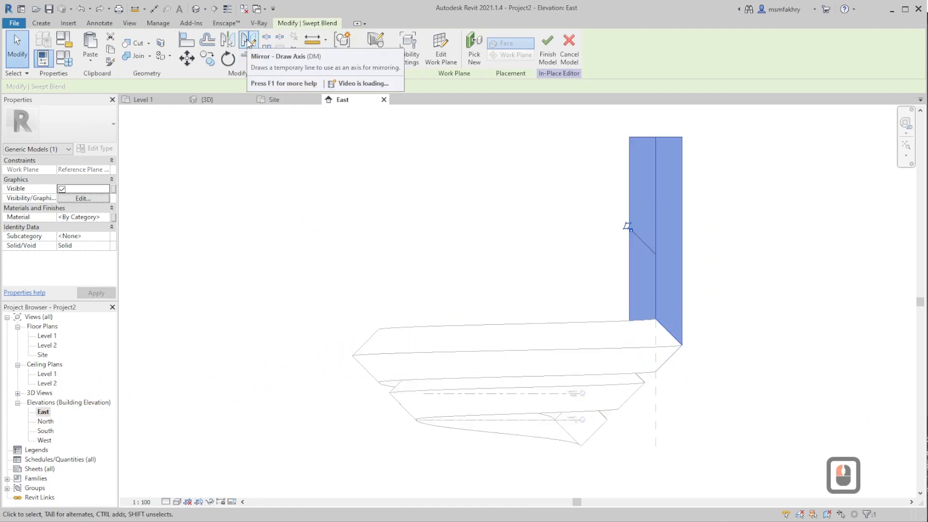
{"action": "left_click", "coordinate": [249, 40]}
{"action": "left_click", "coordinate": [520, 208]}
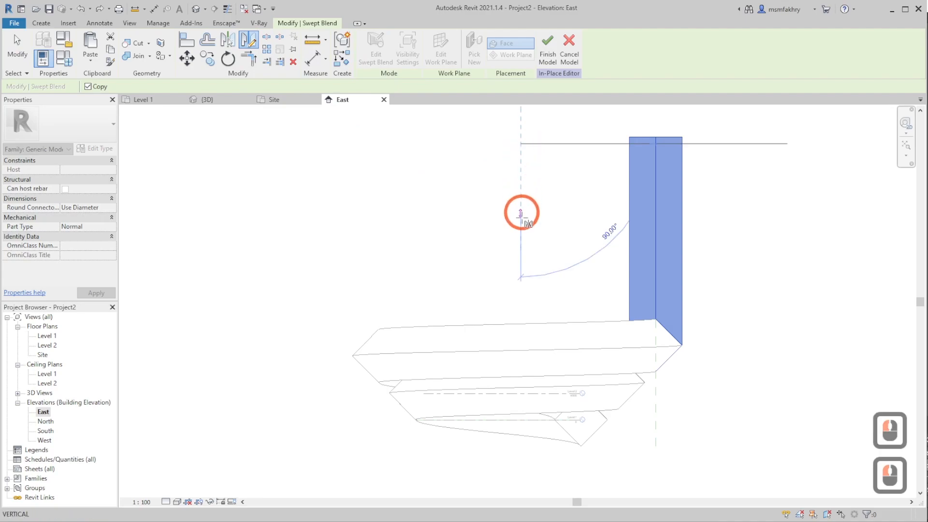
{"action": "left_click", "coordinate": [527, 466]}
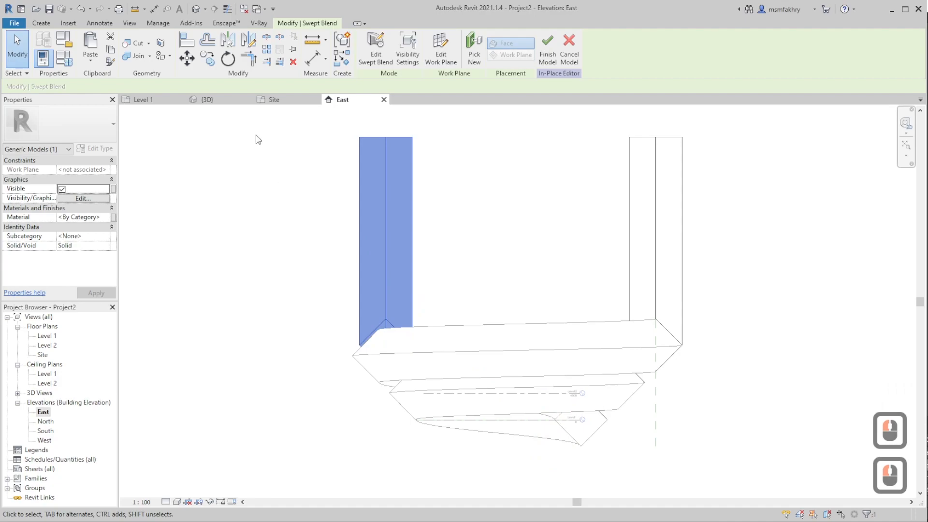
Step: Mirror the copied extension downward across a horizontal axis at the topmost ring's outer corner, and delete the upward intermediate copy
{"action": "left_click", "coordinate": [248, 43]}
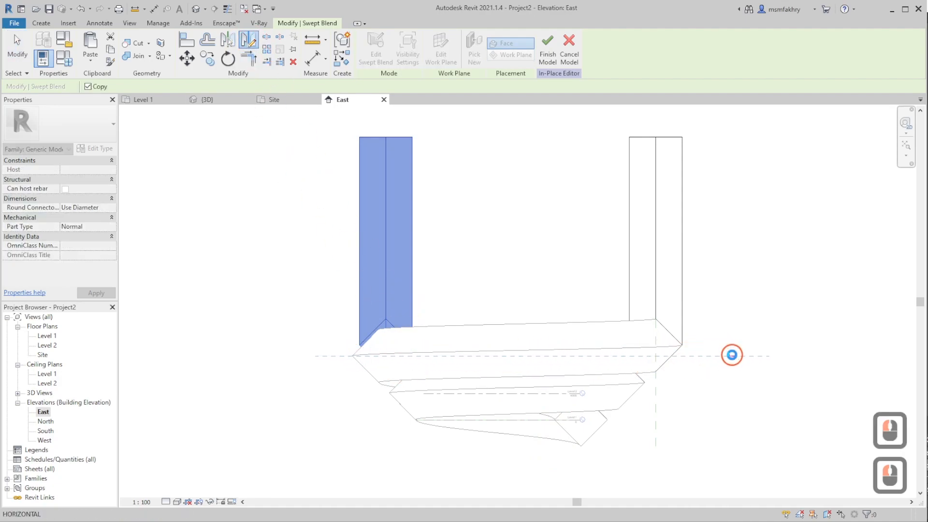
{"action": "left_click", "coordinate": [732, 355]}
{"action": "key", "text": "Escape"}
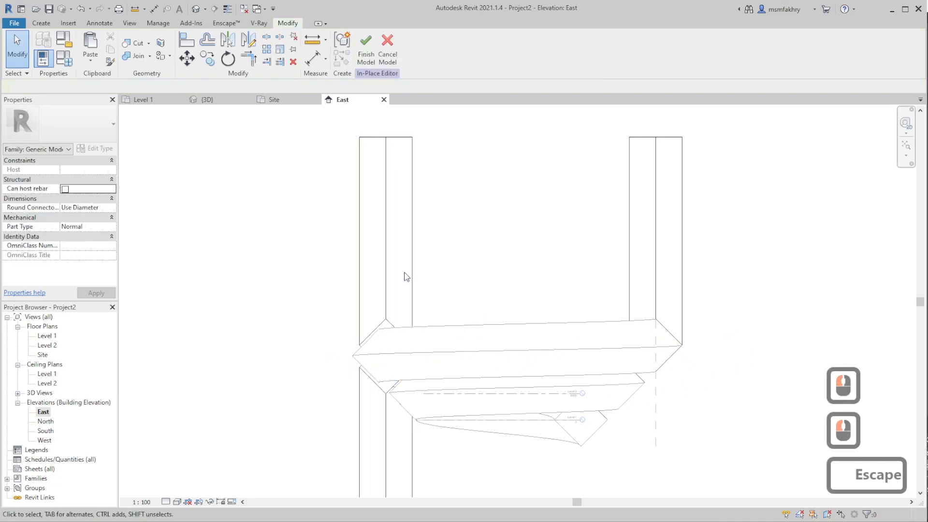
{"action": "left_click", "coordinate": [392, 272]}
{"action": "key", "text": "Delete"}
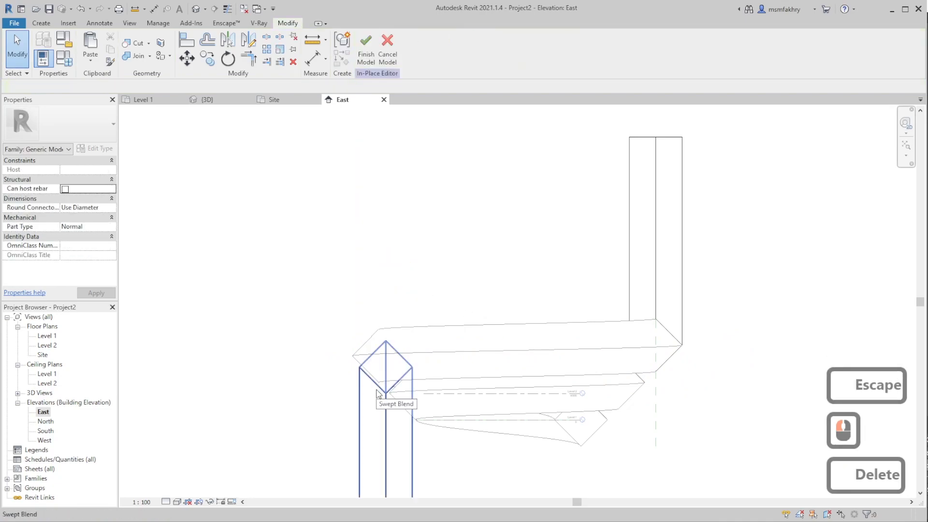
Step: Move the downward extension by its upper corner endpoint onto the matching corner of the lowest ring's end face
{"action": "left_click", "coordinate": [376, 380]}
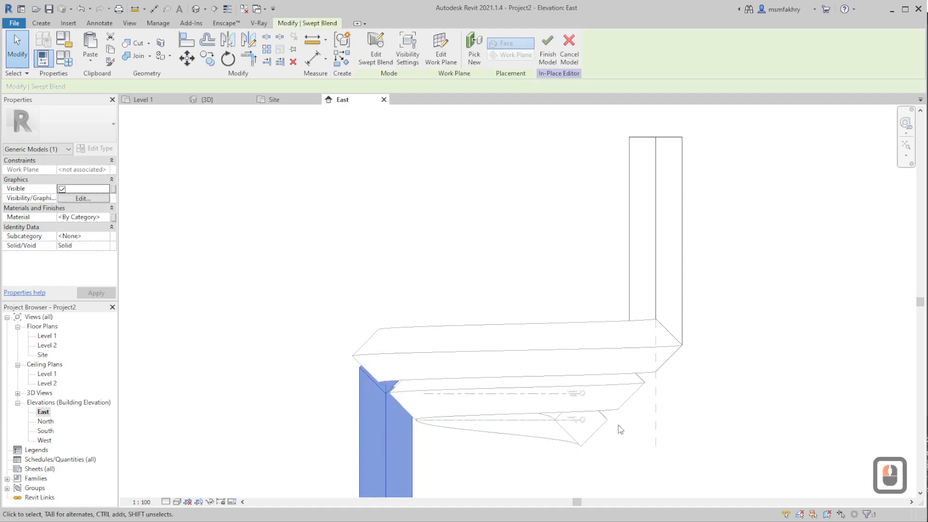
{"action": "key", "text": "m"}
{"action": "key", "text": "v"}
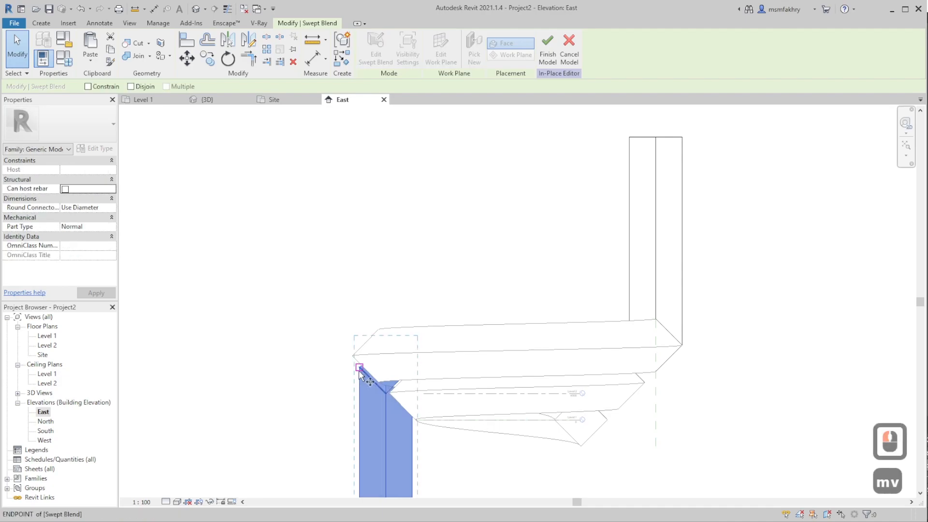
{"action": "left_click", "coordinate": [359, 368]}
{"action": "scroll", "coordinate": [556, 425], "scroll_direction": "up", "scroll_amount": 7}
{"action": "scroll", "coordinate": [554, 416], "scroll_direction": "up", "scroll_amount": 2}
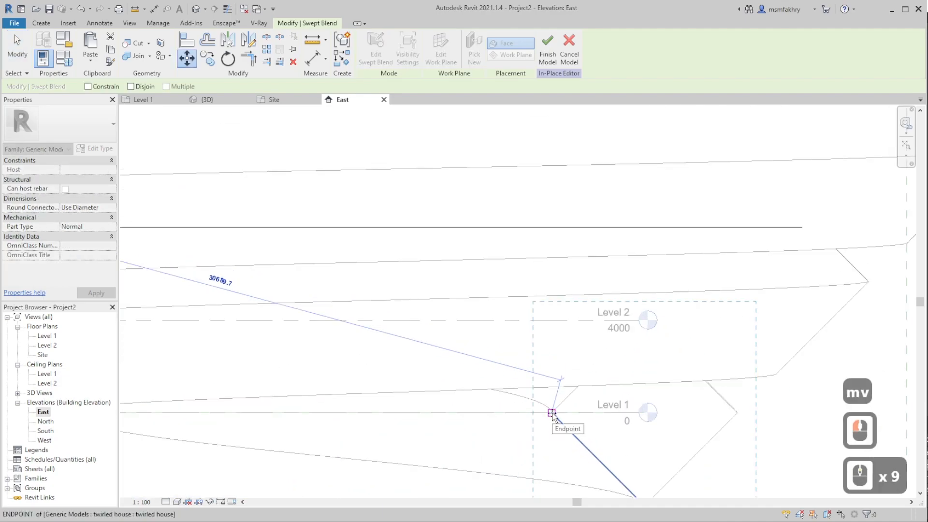
{"action": "left_click", "coordinate": [552, 412]}
{"action": "scroll", "coordinate": [593, 267], "scroll_direction": "down", "scroll_amount": 3}
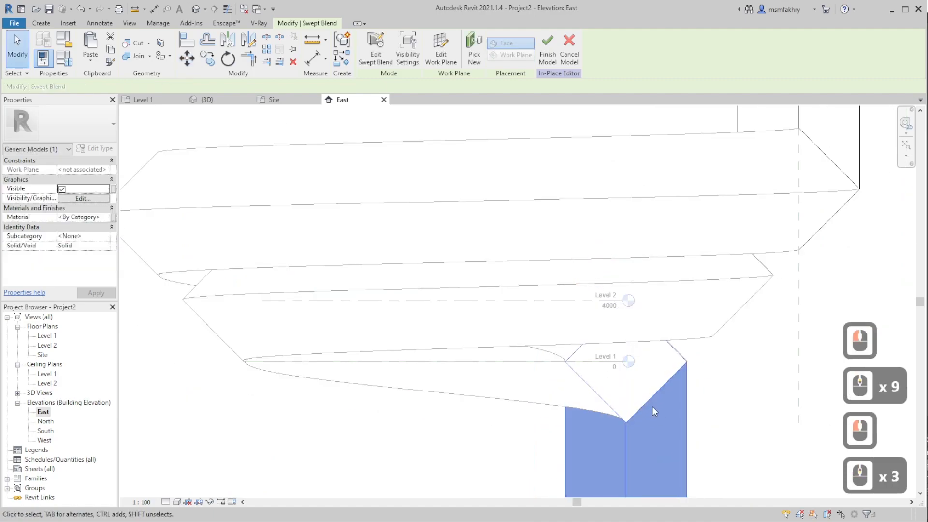
Step: Mirror a copy of the downward extension in the 3D view, using the edge of its own end face as the axis
{"action": "left_click", "coordinate": [208, 100]}
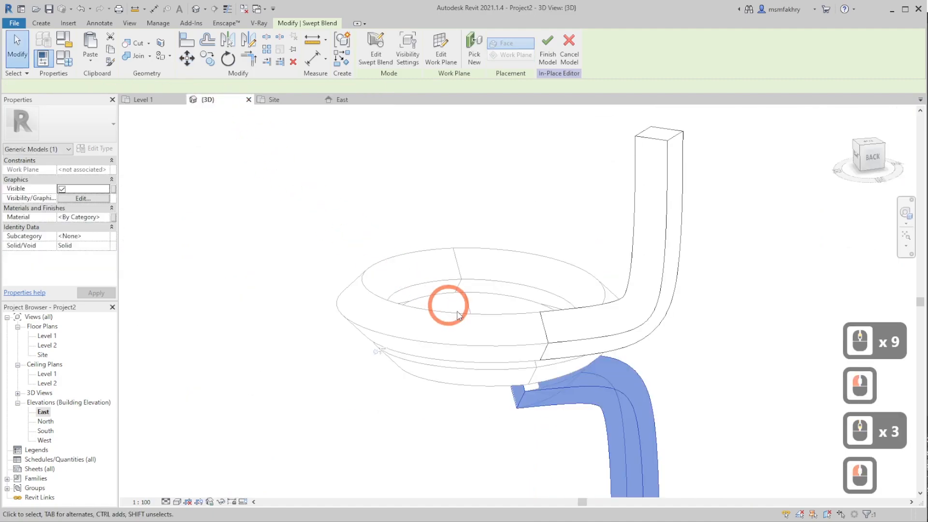
{"action": "middle_click_drag", "start_coordinate": [555, 431], "coordinate": [536, 255], "text": "shift"}
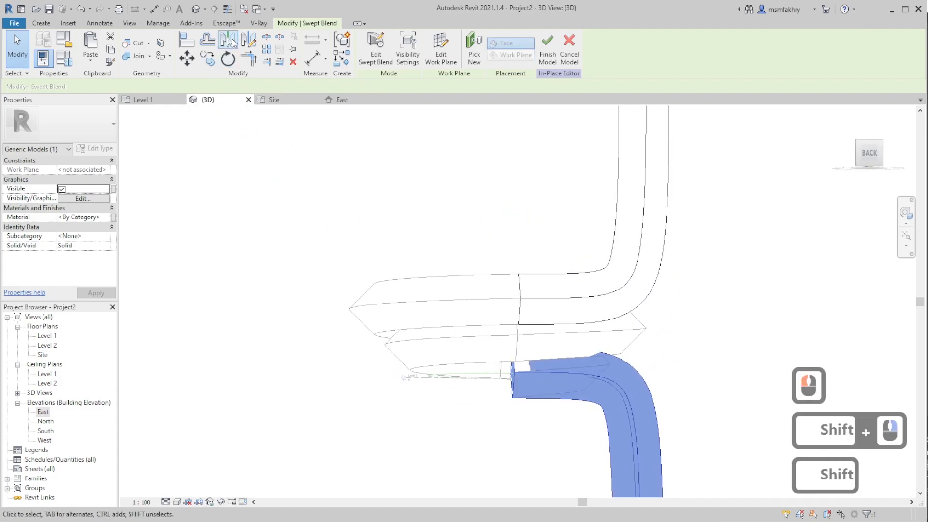
{"action": "left_click", "coordinate": [482, 315]}
{"action": "left_click", "coordinate": [515, 381]}
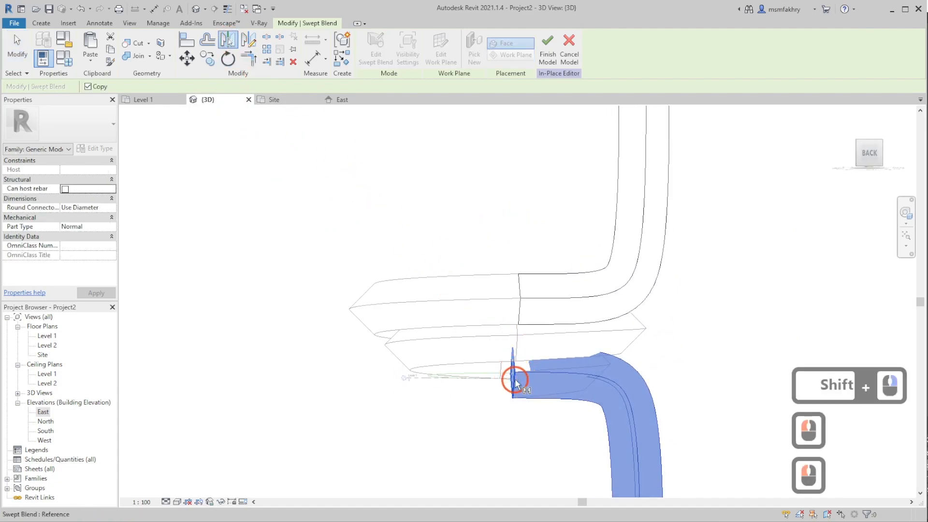
{"action": "left_click", "coordinate": [515, 379]}
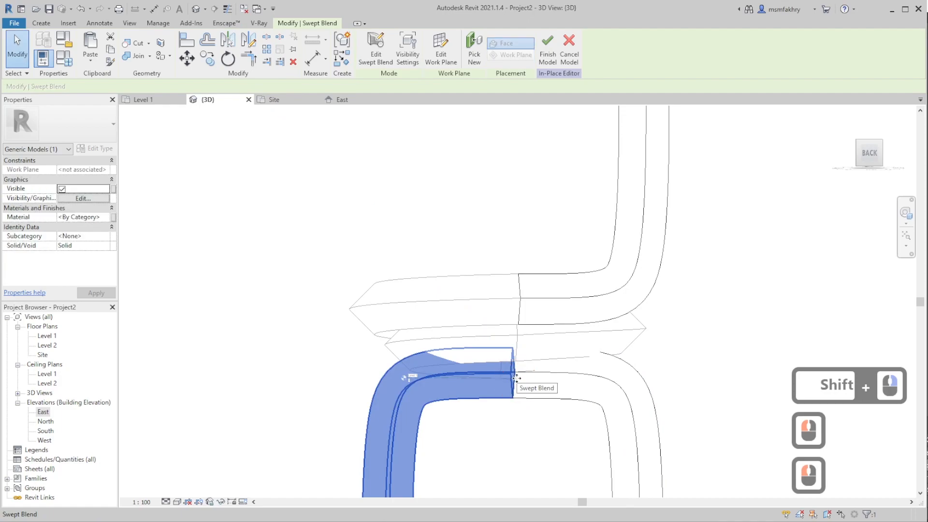
Step: Delete the original downward extension, keeping only the mirrored copy that continues from the lowest ring's end
{"action": "key", "text": "Escape"}
{"action": "left_click", "coordinate": [602, 381]}
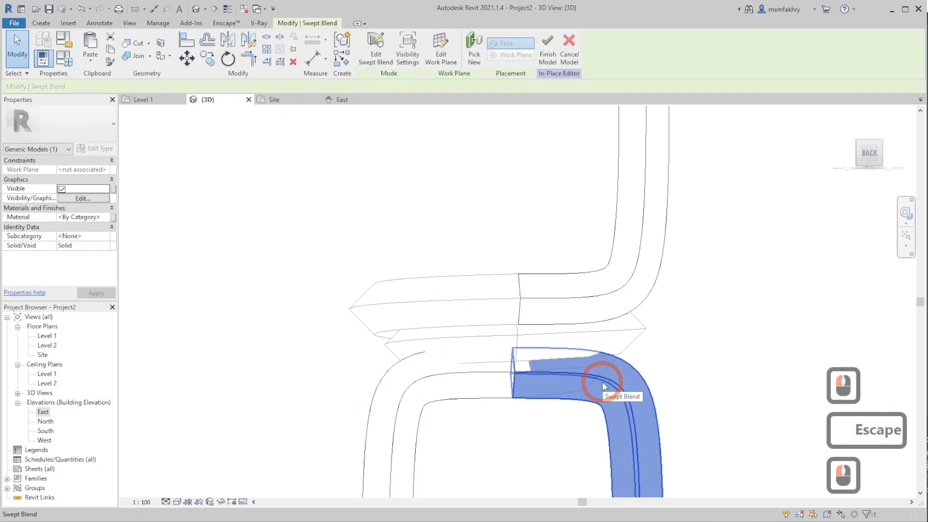
{"action": "key", "text": "Delete"}
{"action": "scroll", "coordinate": [676, 356], "scroll_direction": "down", "scroll_amount": 2}
{"action": "middle_click_drag", "start_coordinate": [595, 405], "coordinate": [517, 352], "text": "shift"}
{"action": "scroll", "coordinate": [523, 350], "scroll_direction": "up", "scroll_amount": 3}
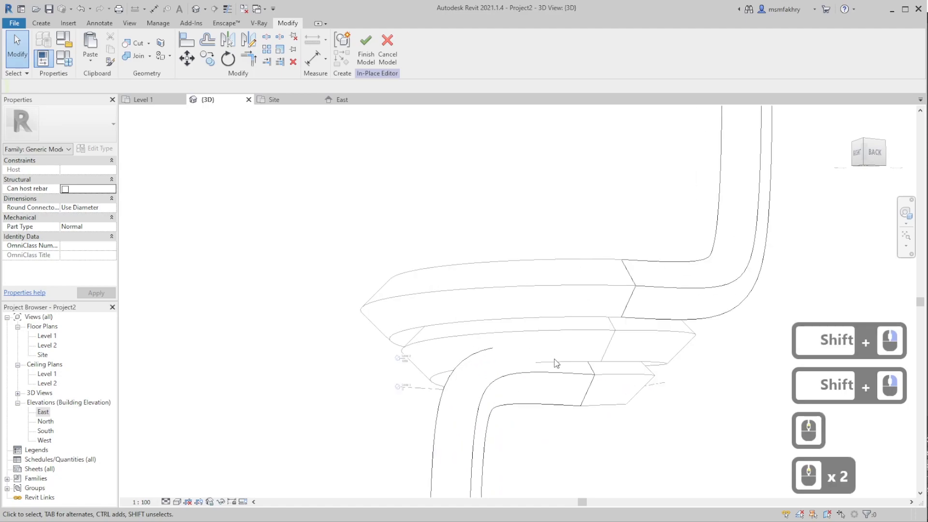
{"action": "scroll", "coordinate": [549, 323], "scroll_direction": "down", "scroll_amount": 3}
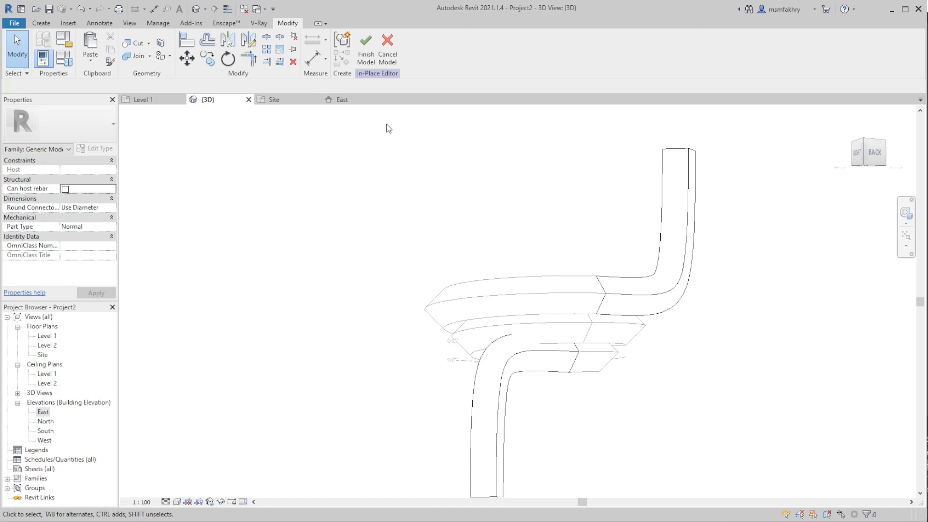
Step: Edit the lower extension's path sketch, pulling the spline's bend control point and lower end inward toward the rings, and finish the path
{"action": "left_click", "coordinate": [498, 369]}
{"action": "middle_click_drag", "start_coordinate": [497, 368], "coordinate": [557, 338], "text": "shift"}
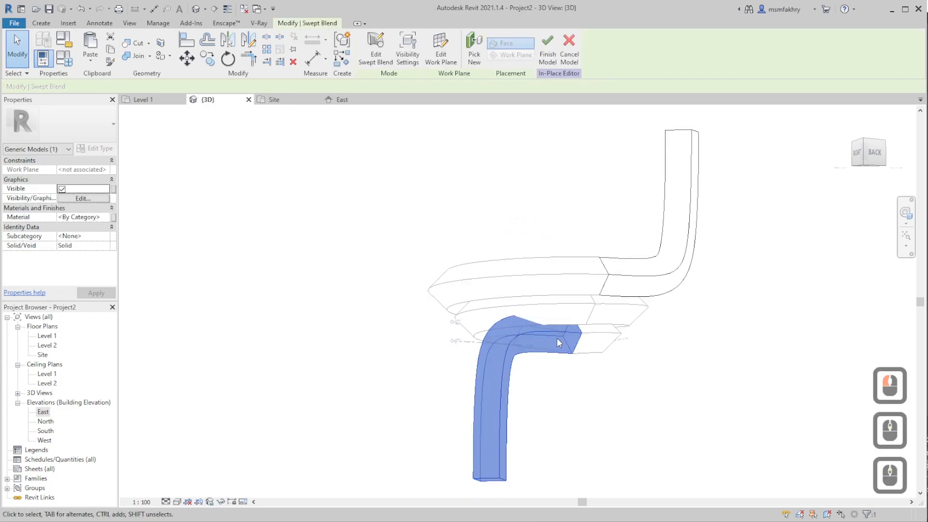
{"action": "double_click", "coordinate": [530, 335]}
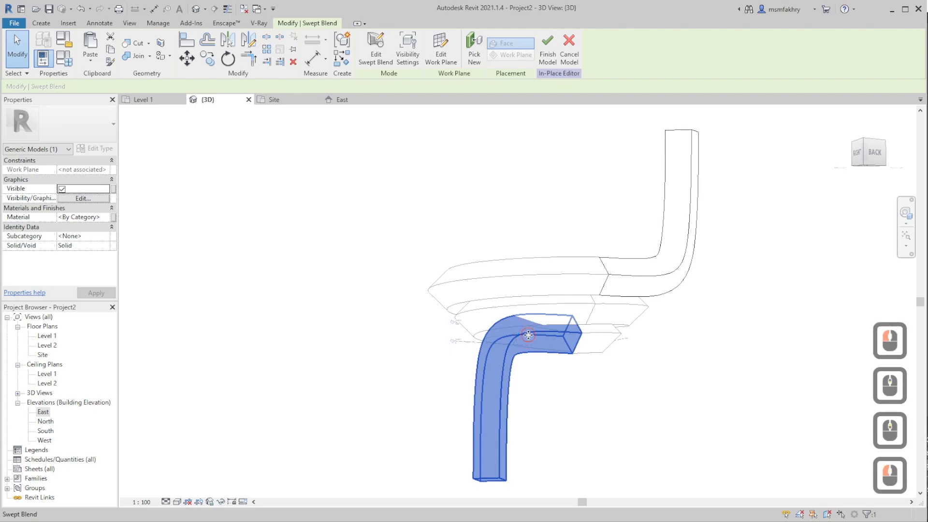
{"action": "middle_click", "coordinate": [526, 339]}
{"action": "scroll", "coordinate": [522, 338], "scroll_direction": "up", "scroll_amount": 3}
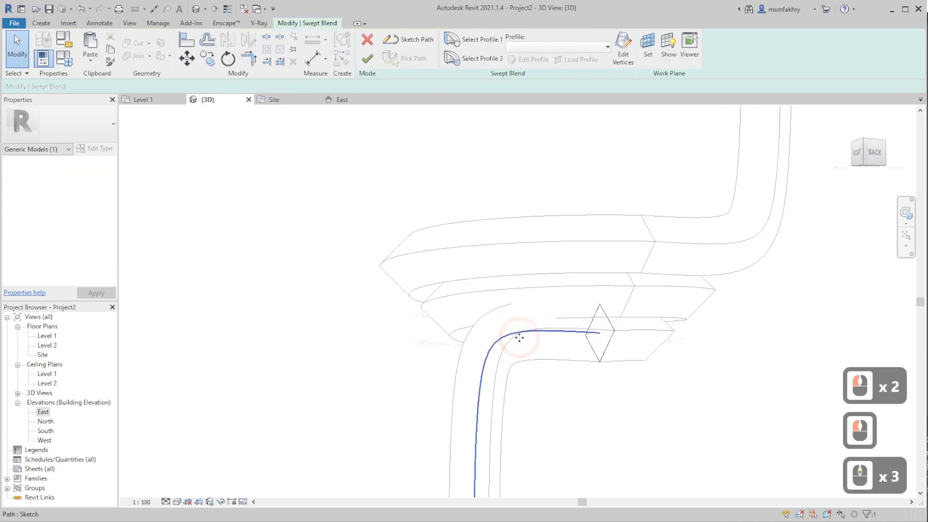
{"action": "double_click", "coordinate": [518, 333]}
{"action": "scroll", "coordinate": [543, 222], "scroll_direction": "down", "scroll_amount": 3}
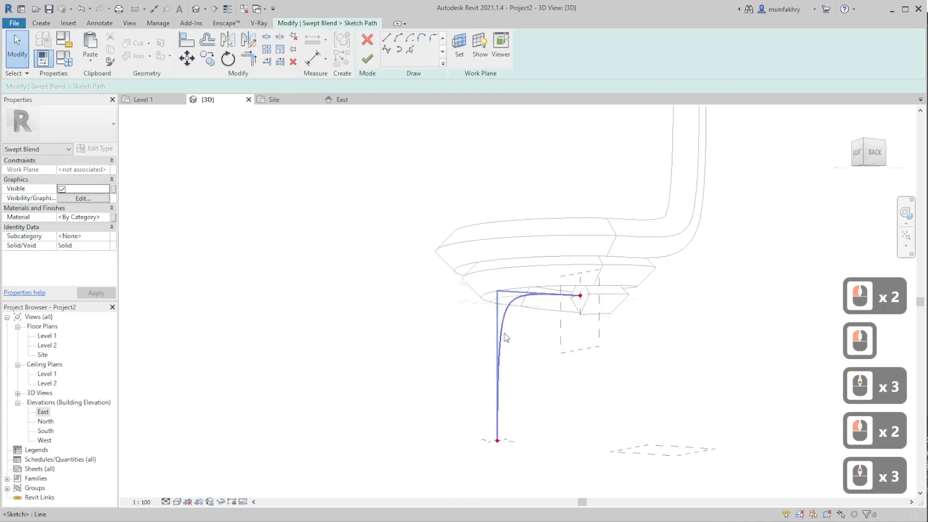
{"action": "left_click", "coordinate": [499, 291]}
{"action": "left_click_drag", "start_coordinate": [499, 292], "coordinate": [512, 326]}
{"action": "left_click", "coordinate": [500, 439]}
{"action": "left_click_drag", "start_coordinate": [497, 441], "coordinate": [513, 434]}
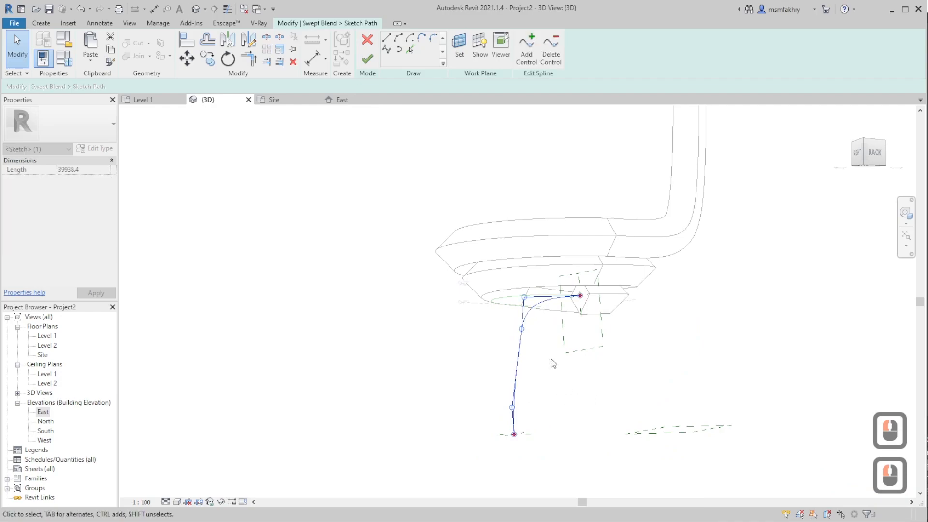
{"action": "left_click", "coordinate": [571, 381]}
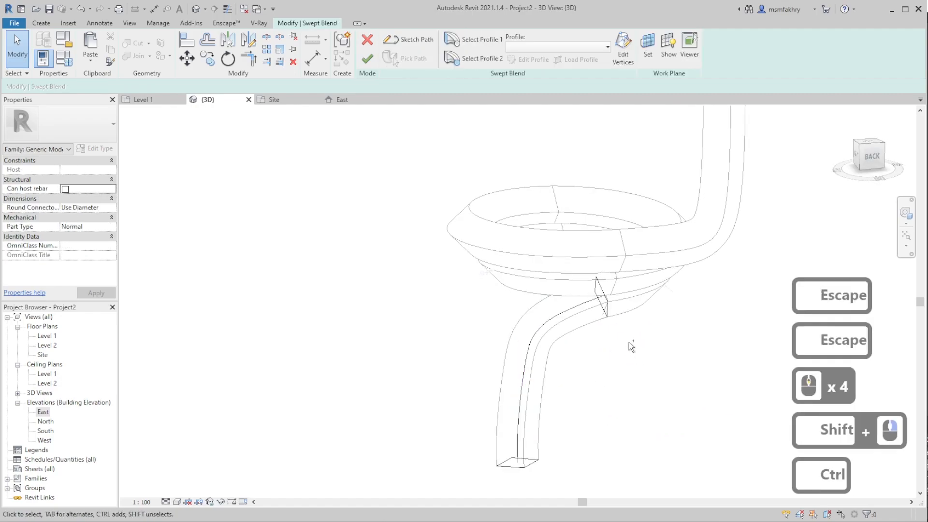
Step: Reopen the lower extension's path sketch, add a control point to the spline near the ring's end, and raise it to smooth the start
{"action": "left_click", "coordinate": [539, 332]}
{"action": "middle_click_drag", "start_coordinate": [538, 332], "coordinate": [559, 259], "text": "shift"}
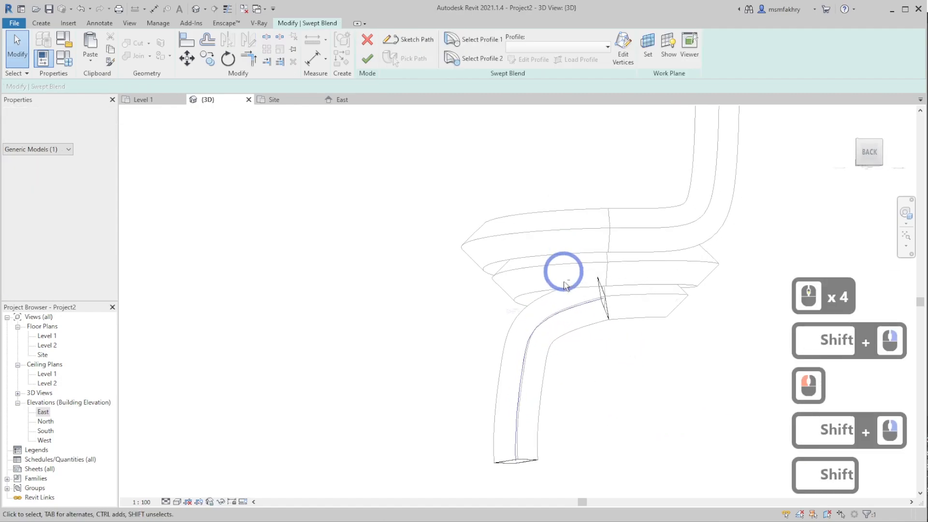
{"action": "left_click", "coordinate": [563, 312]}
{"action": "left_click", "coordinate": [564, 313]}
{"action": "left_click", "coordinate": [585, 308]}
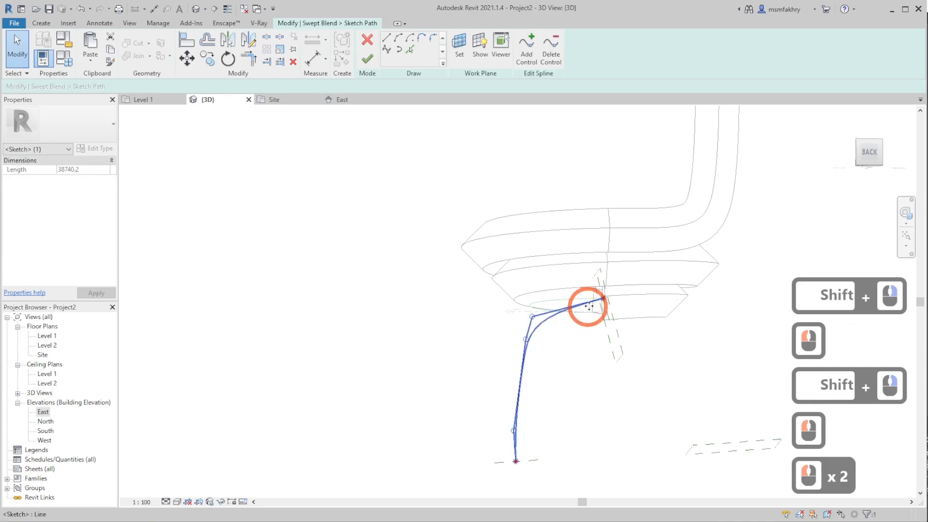
{"action": "left_click", "coordinate": [547, 101]}
{"action": "left_click", "coordinate": [579, 308]}
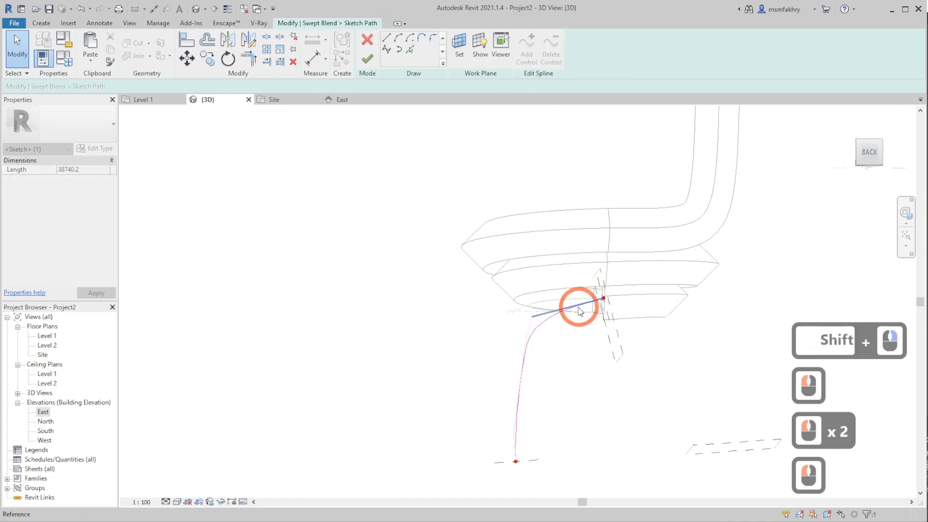
{"action": "scroll", "coordinate": [576, 310], "scroll_direction": "up", "scroll_amount": 4}
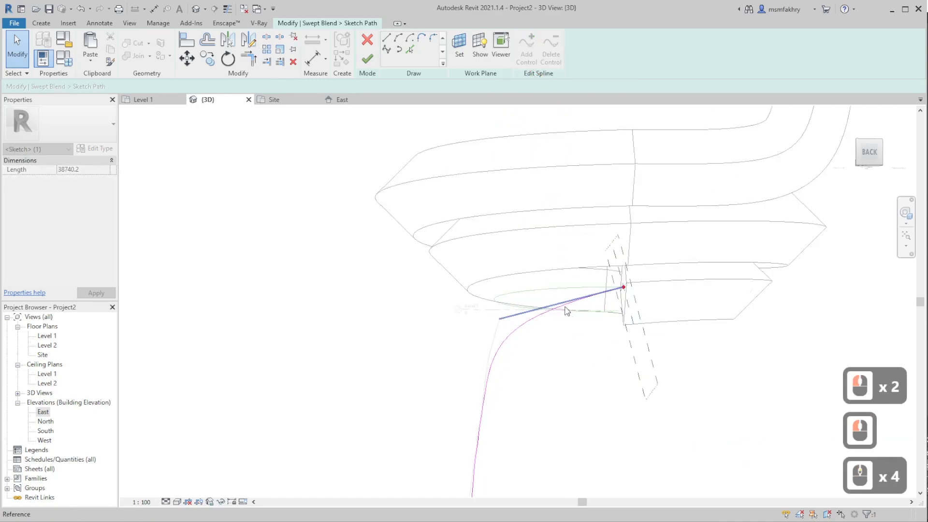
{"action": "left_click", "coordinate": [564, 306]}
{"action": "left_click_drag", "start_coordinate": [564, 305], "coordinate": [561, 289]}
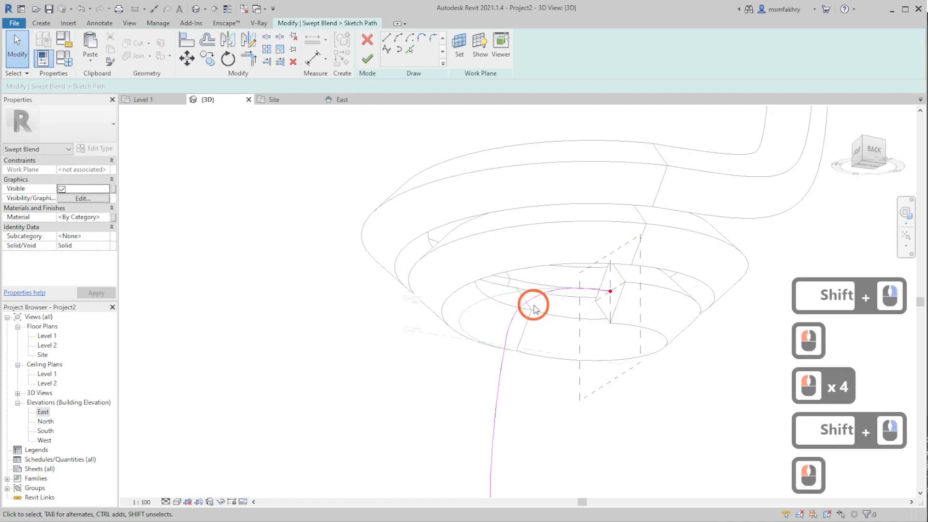
Step: Pull the path spline's bend control point inward and down to soften the curve, and finish the path and the swept blend
{"action": "left_click", "coordinate": [525, 300]}
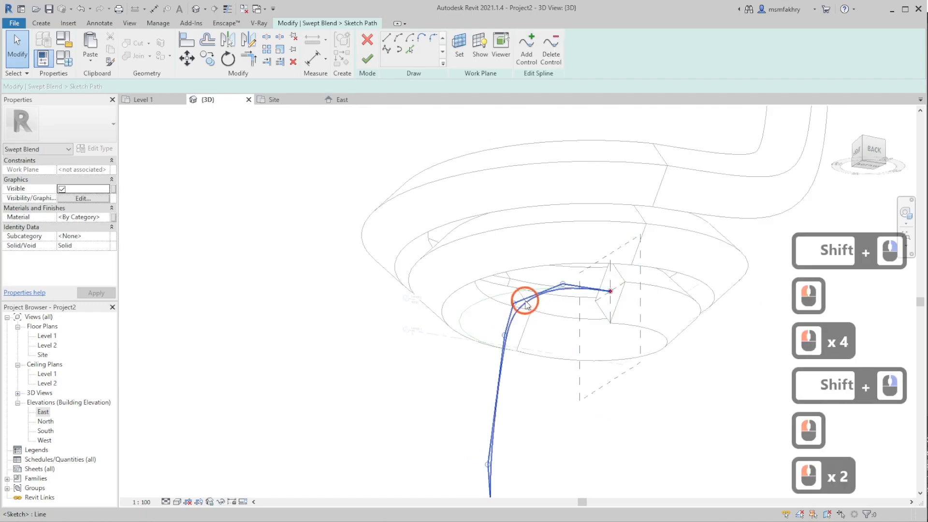
{"action": "left_click", "coordinate": [525, 317]}
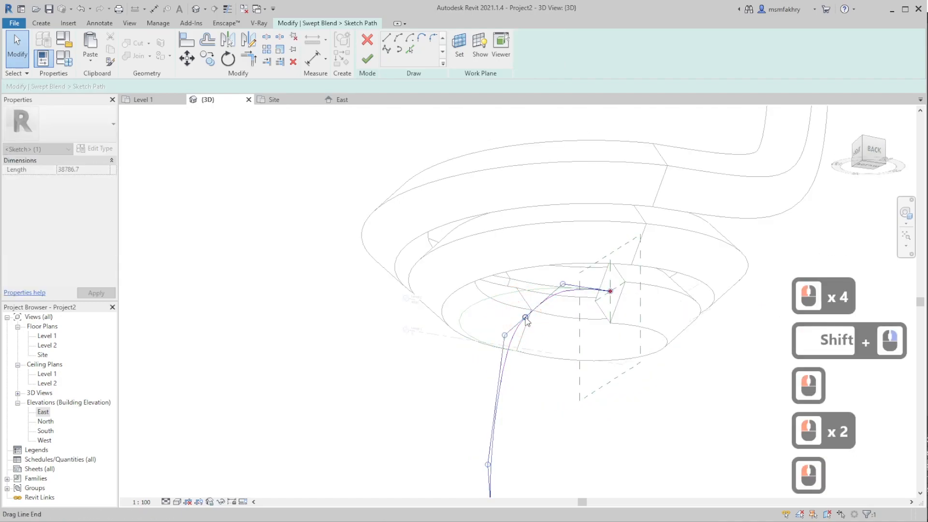
{"action": "left_click", "coordinate": [368, 59]}
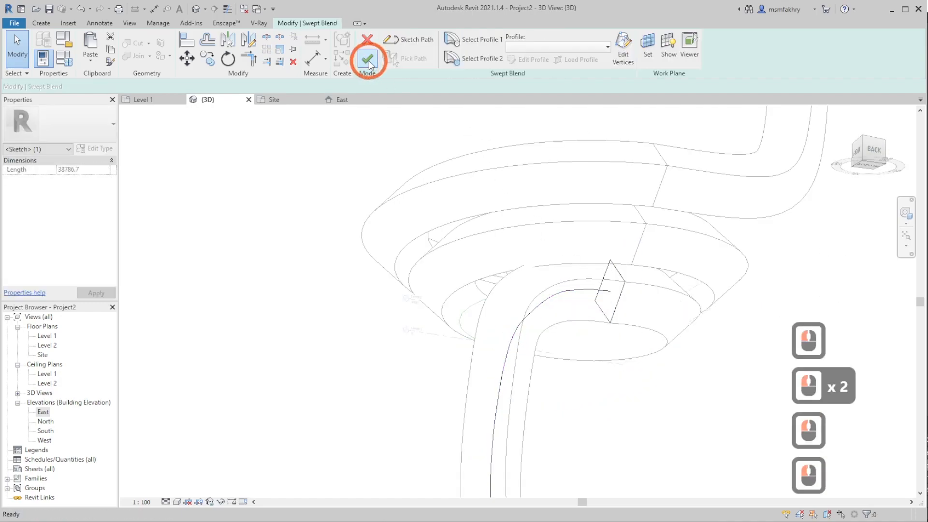
{"action": "left_click", "coordinate": [368, 60]}
Step: Set the 3D view's visual style to Shaded and finish the in-place model
{"action": "left_click", "coordinate": [179, 502]}
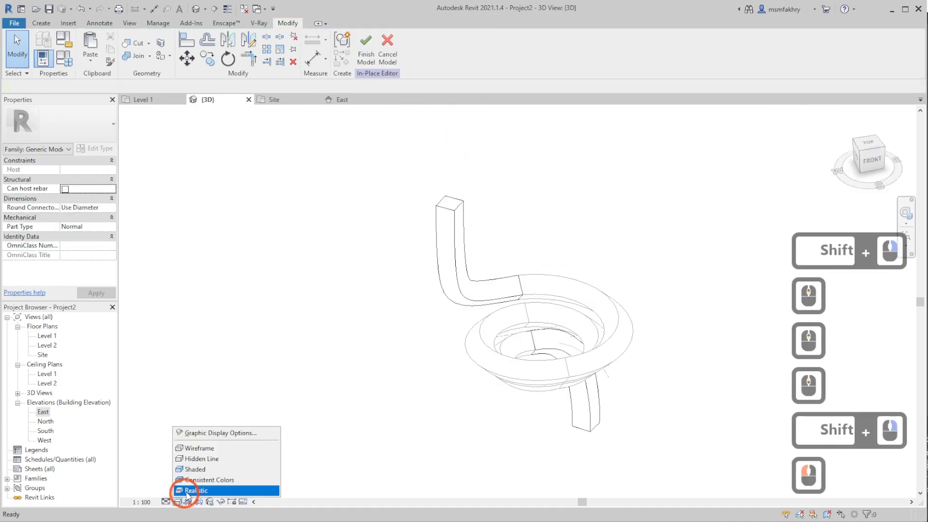
{"action": "left_click", "coordinate": [207, 469]}
{"action": "mouse_move", "coordinate": [662, 398]}
{"action": "middle_mouse_down", "text": "shift"}
{"action": "mouse_move", "coordinate": [518, 387]}
{"action": "mouse_move", "coordinate": [636, 394]}
{"action": "mouse_move", "coordinate": [619, 387]}
{"action": "middle_mouse_up", "text": "shift"}
{"action": "left_click", "coordinate": [368, 55]}
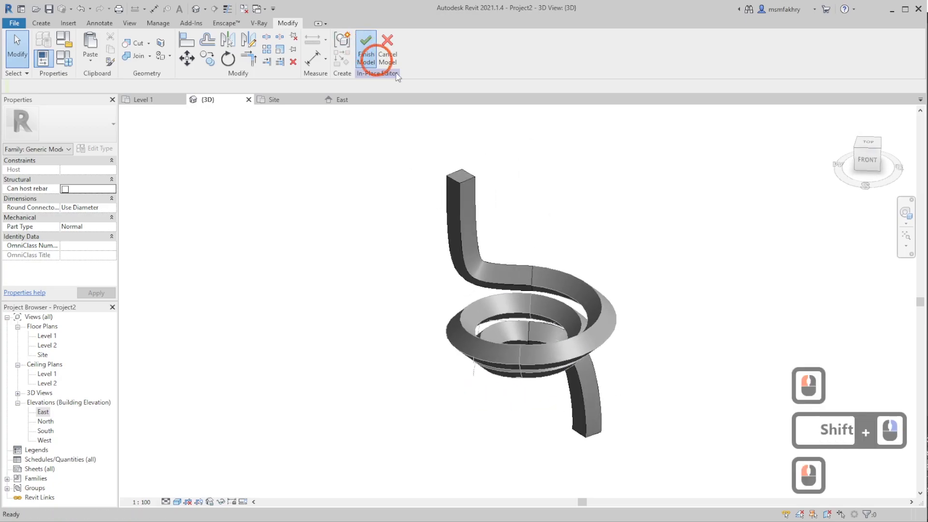